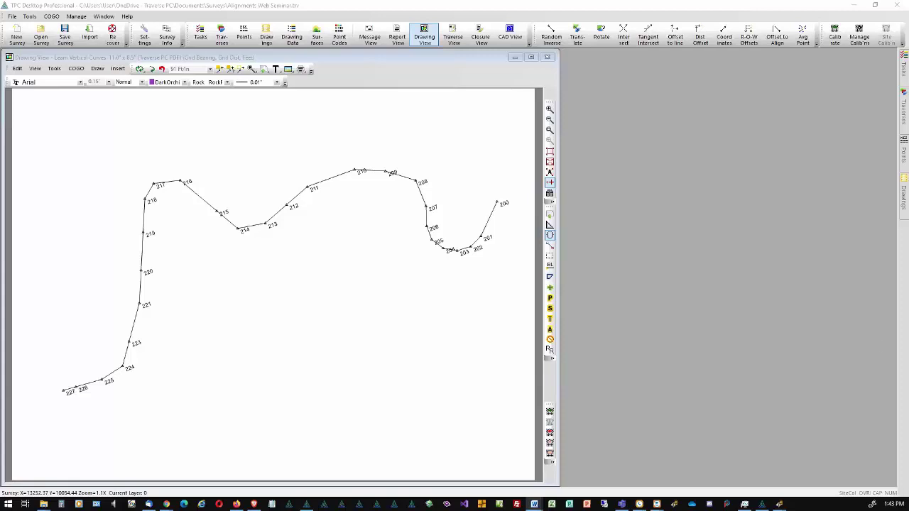
- Turn on station labels for the Alignment traverse's control points, keeping the existing point label format and 2 station decimals
{"action": "right_click", "coordinate": [275, 227]}
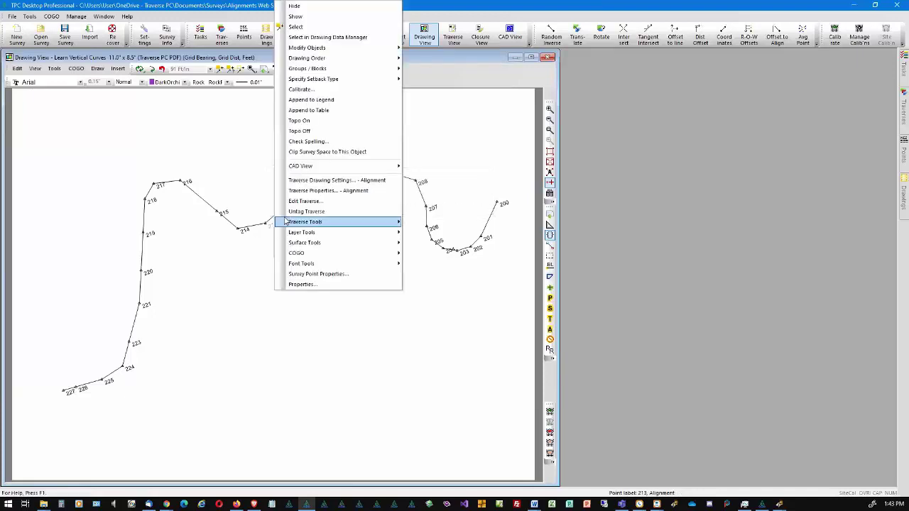
{"action": "left_click", "coordinate": [334, 182]}
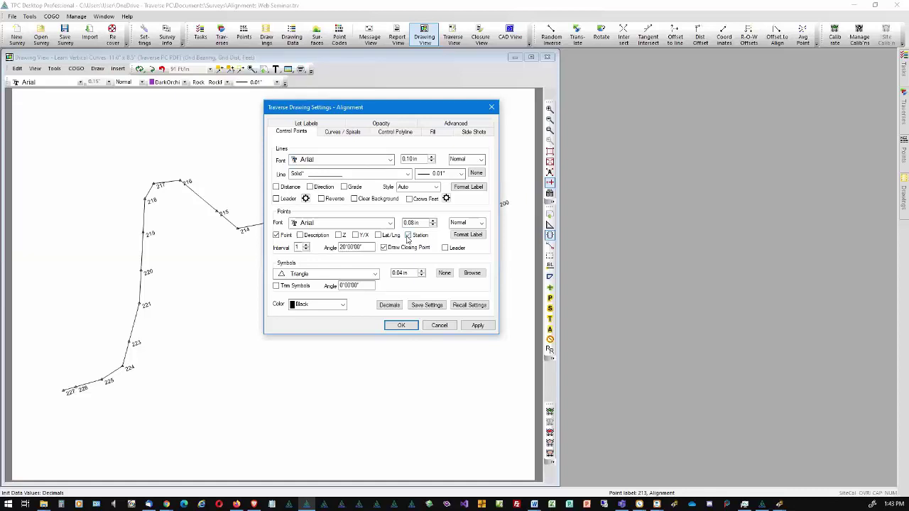
{"action": "left_click", "coordinate": [465, 238]}
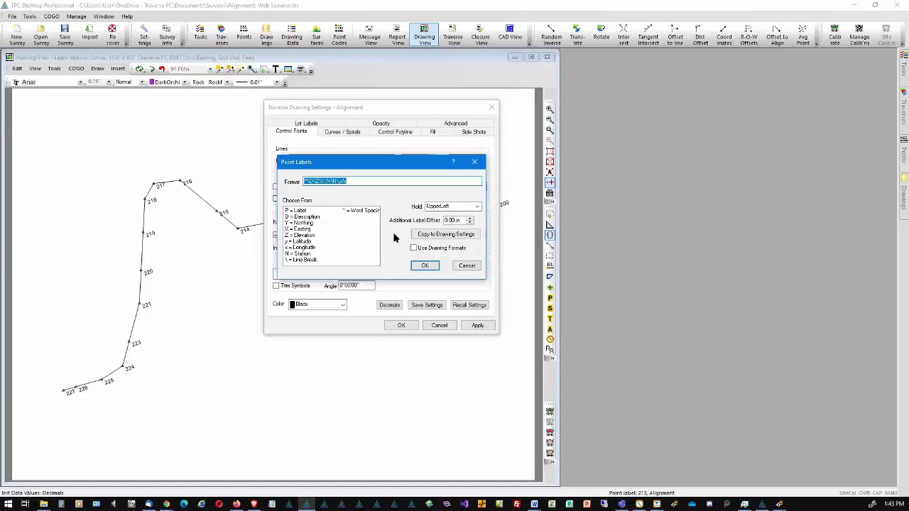
{"action": "left_click", "coordinate": [425, 268]}
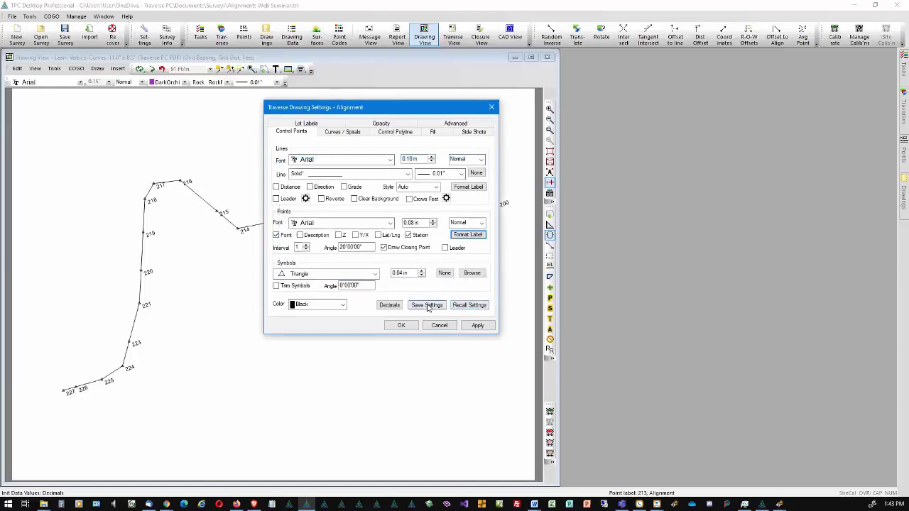
{"action": "left_click", "coordinate": [389, 305]}
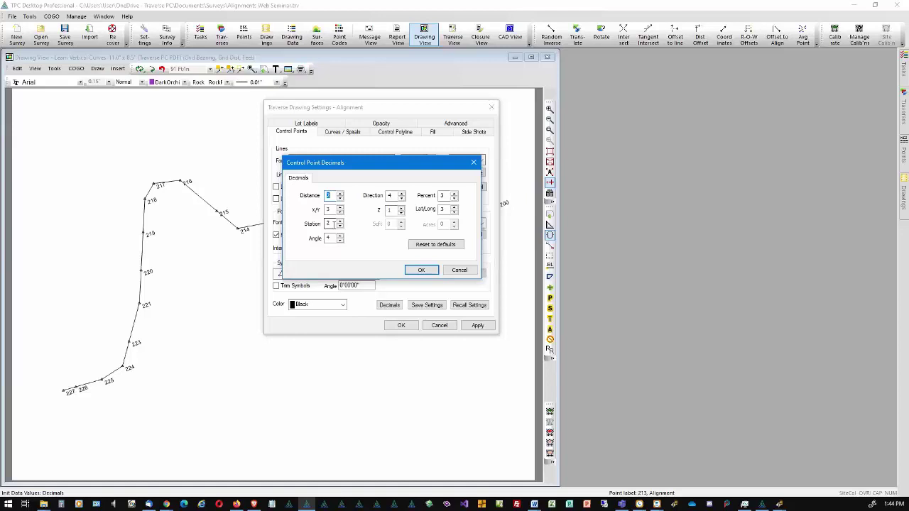
{"action": "left_click", "coordinate": [422, 271]}
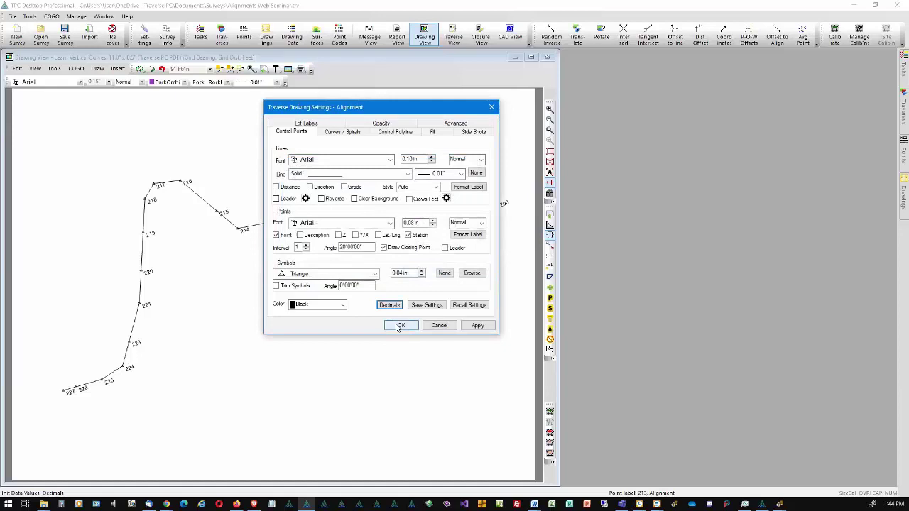
{"action": "left_click", "coordinate": [400, 325]}
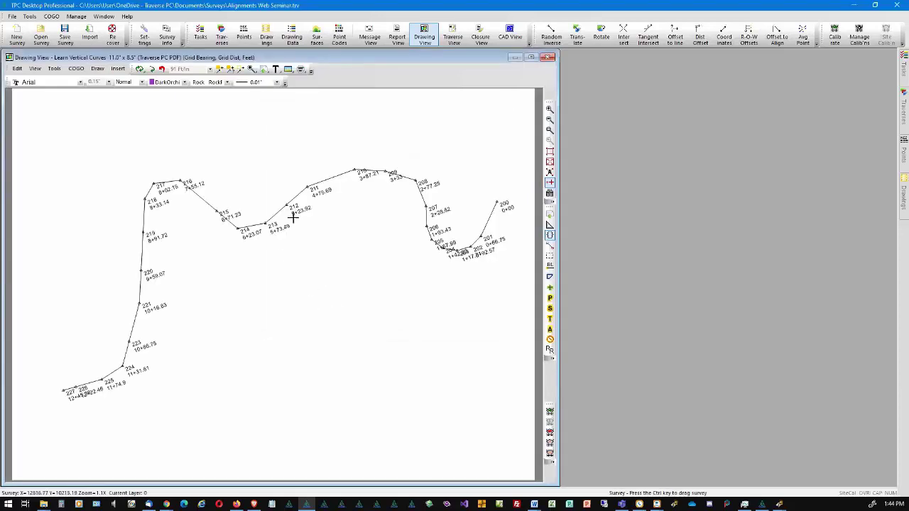
- Check the station labels around points 211 to 214 and the Station Factor choices in the program's unit settings, keeping 100
{"action": "mouse_move", "coordinate": [300, 216]}
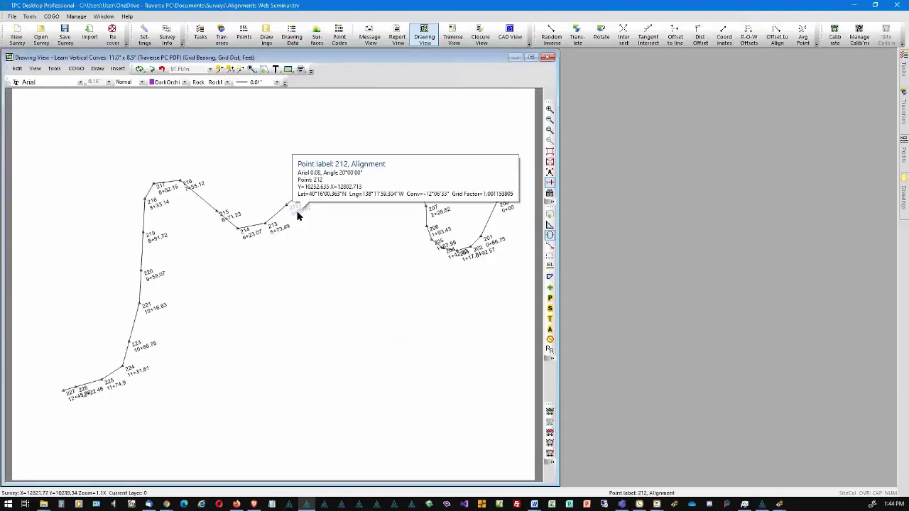
{"action": "left_click", "coordinate": [550, 132]}
{"action": "left_click_drag", "start_coordinate": [236, 148], "coordinate": [334, 251]}
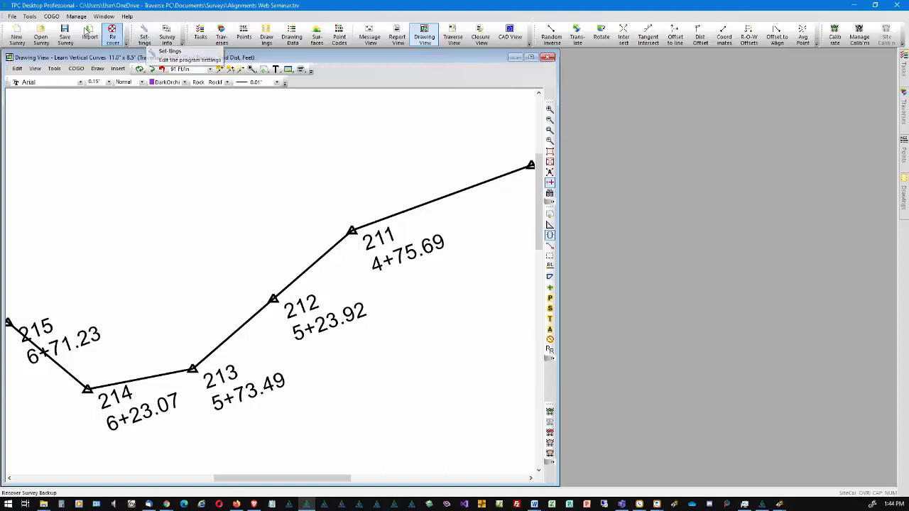
{"action": "left_click", "coordinate": [30, 16]}
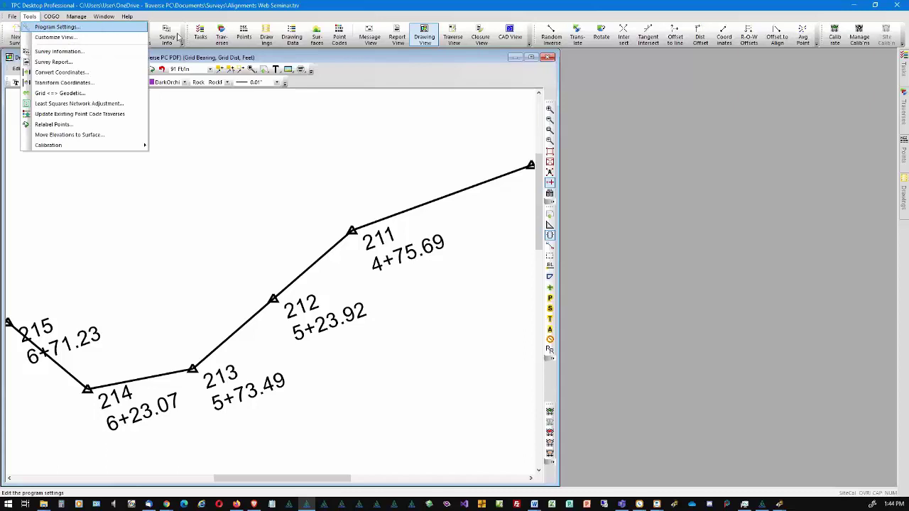
{"action": "left_click", "coordinate": [218, 24]}
{"action": "left_click", "coordinate": [146, 32]}
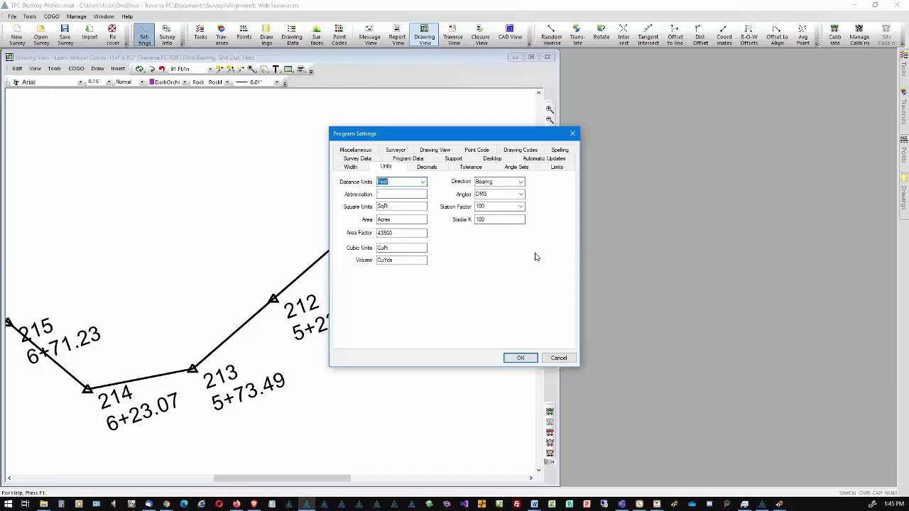
{"action": "left_click", "coordinate": [522, 207]}
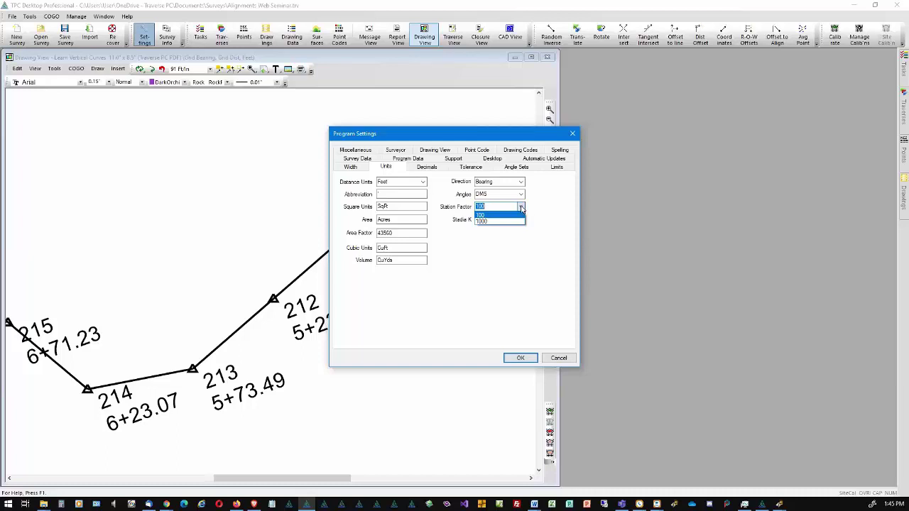
{"action": "left_click", "coordinate": [525, 207]}
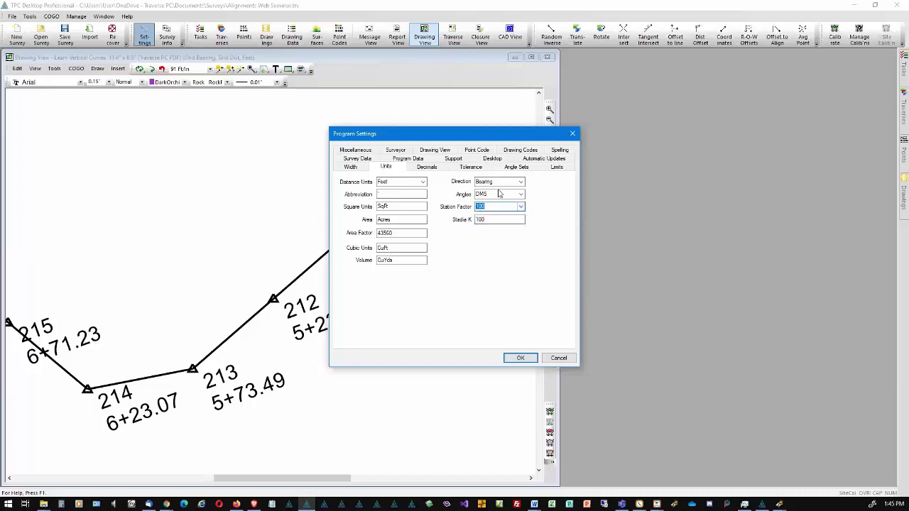
{"action": "left_click", "coordinate": [522, 358]}
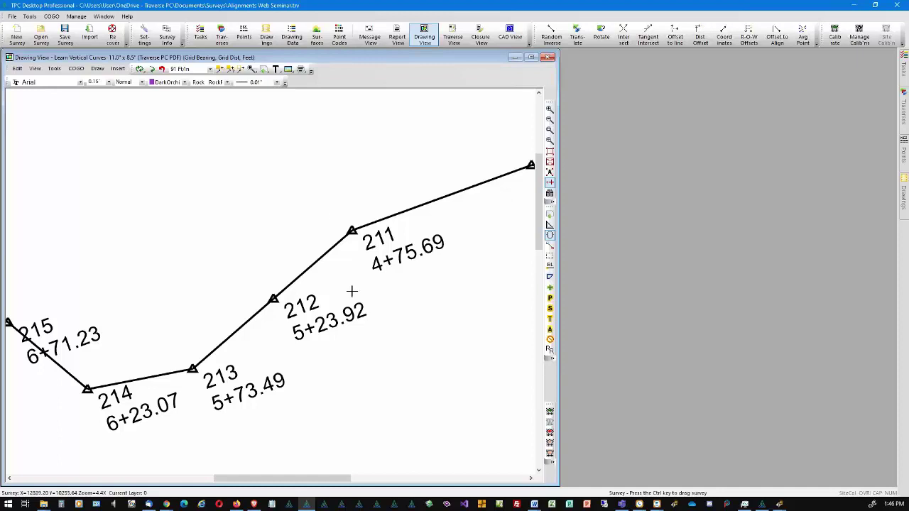
- Open the Alignment traverse for editing from point 212's label and place its Traverse View beside the drawing
{"action": "right_click", "coordinate": [333, 329]}
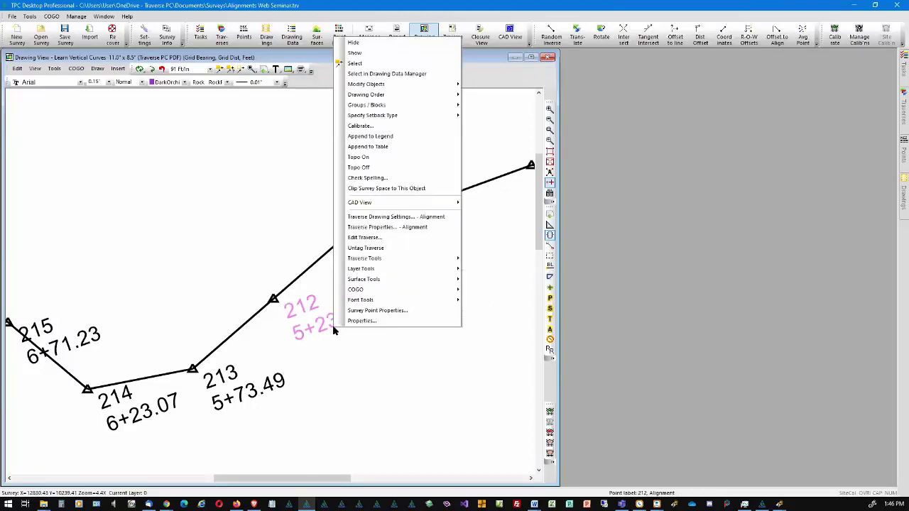
{"action": "left_click", "coordinate": [391, 242]}
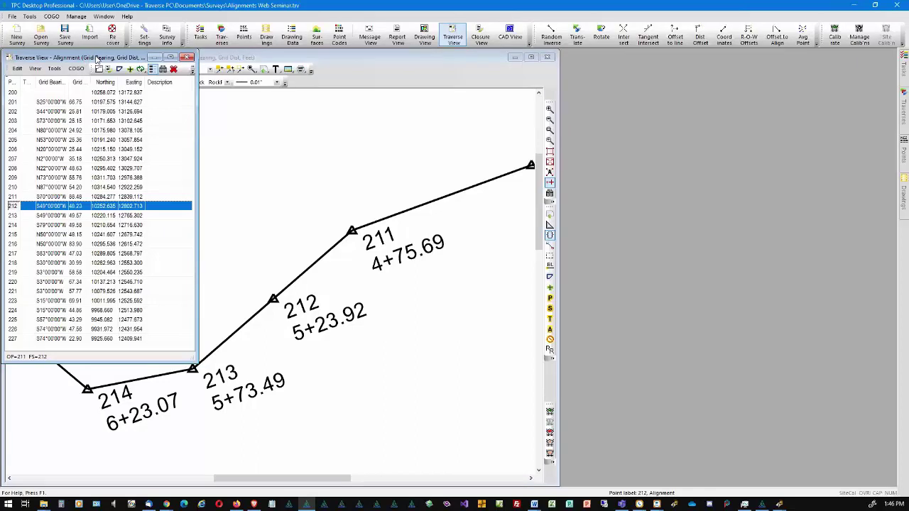
{"action": "left_click_drag", "start_coordinate": [97, 59], "coordinate": [656, 61]}
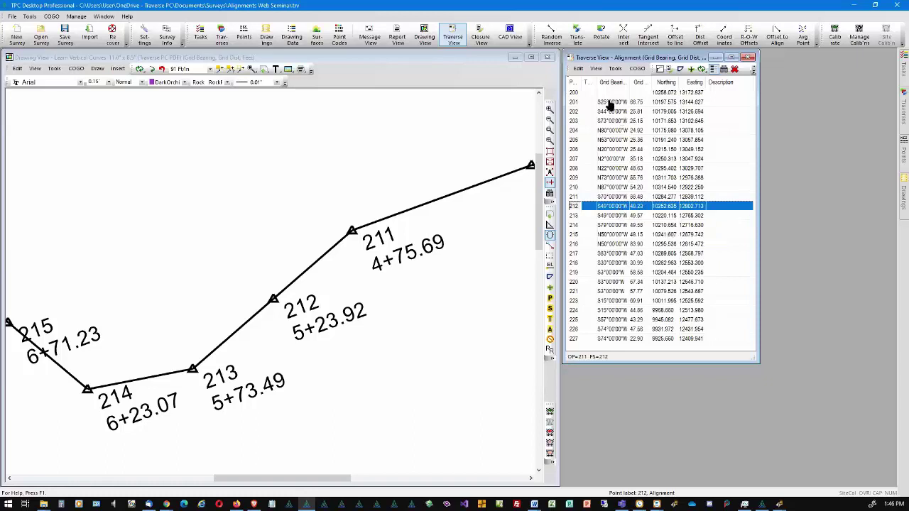
- Apply the saved Alignment format to the Traverse View with a single row per point, and widen the window to fit the columns
{"action": "left_click", "coordinate": [597, 71]}
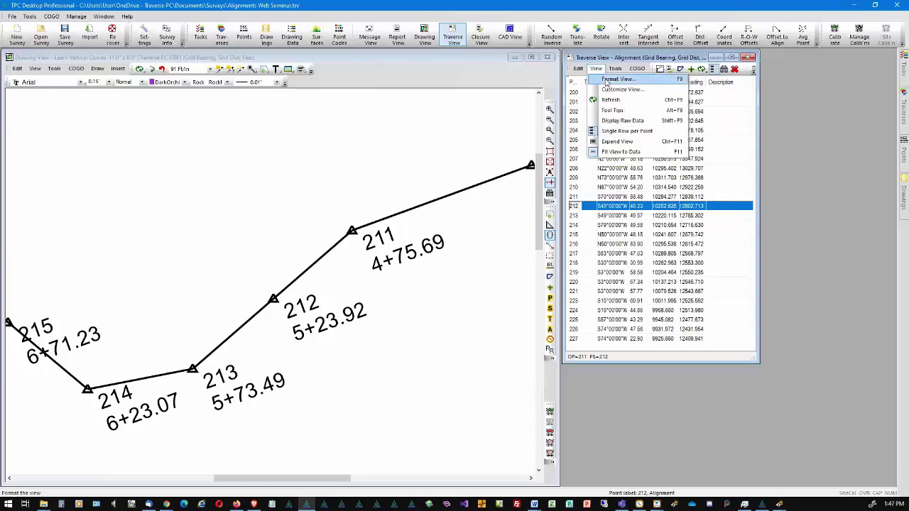
{"action": "left_click", "coordinate": [615, 79]}
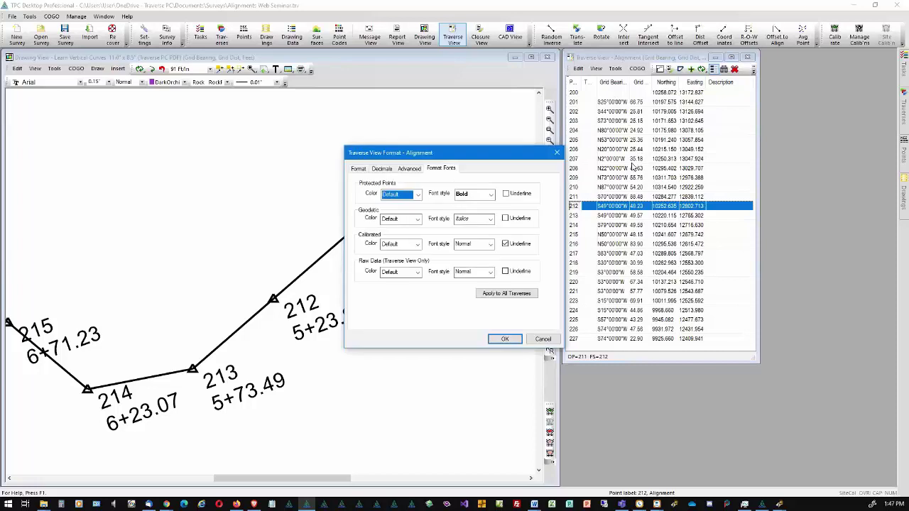
{"action": "left_click", "coordinate": [357, 169]}
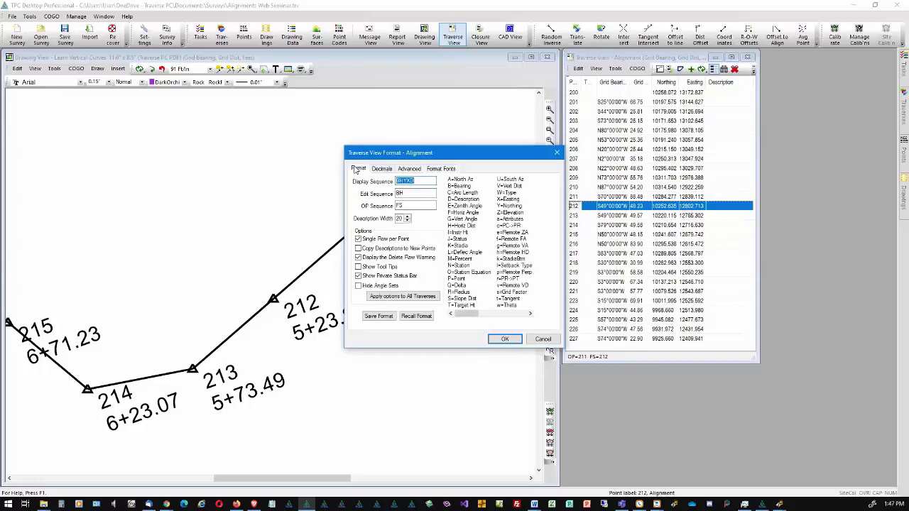
{"action": "left_click", "coordinate": [412, 318]}
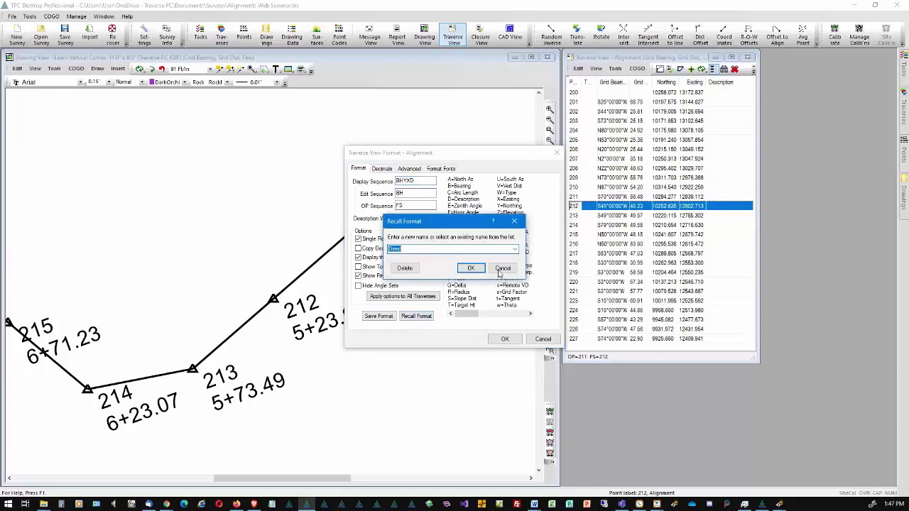
{"action": "left_click", "coordinate": [514, 248]}
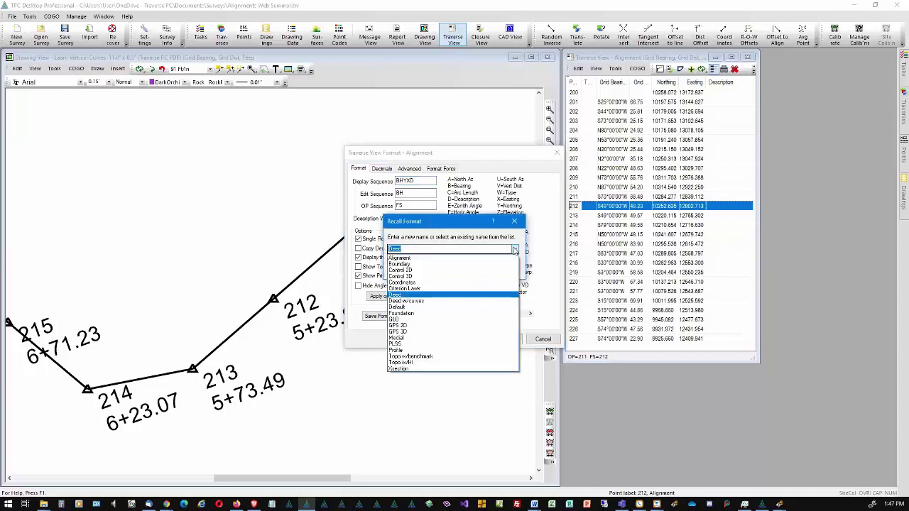
{"action": "left_click", "coordinate": [441, 258]}
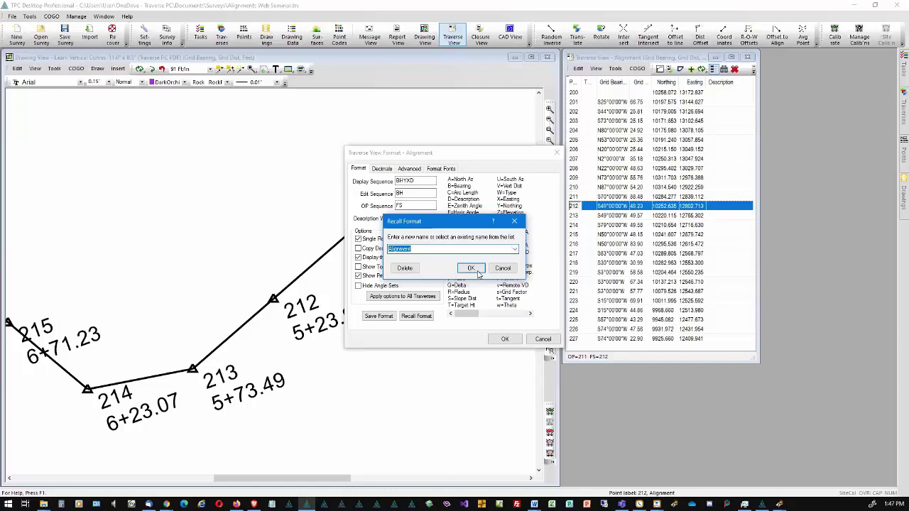
{"action": "left_click", "coordinate": [474, 270]}
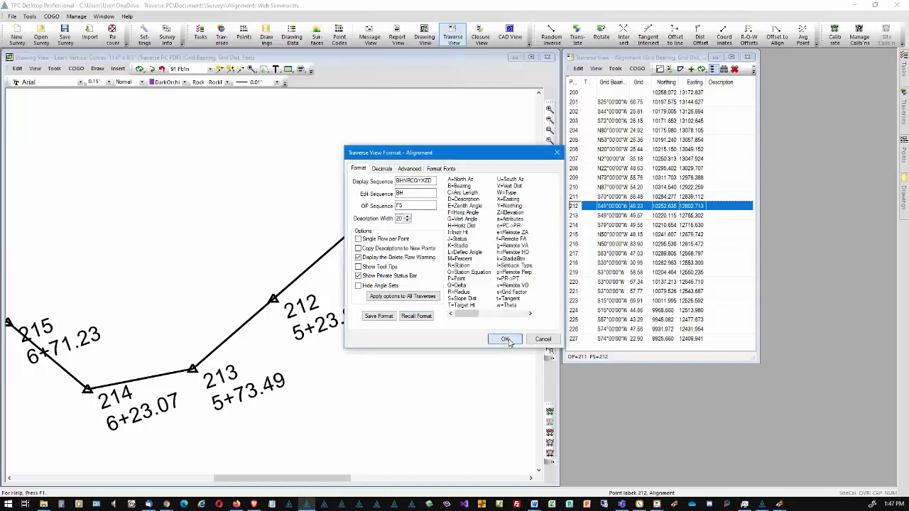
{"action": "left_click", "coordinate": [506, 339]}
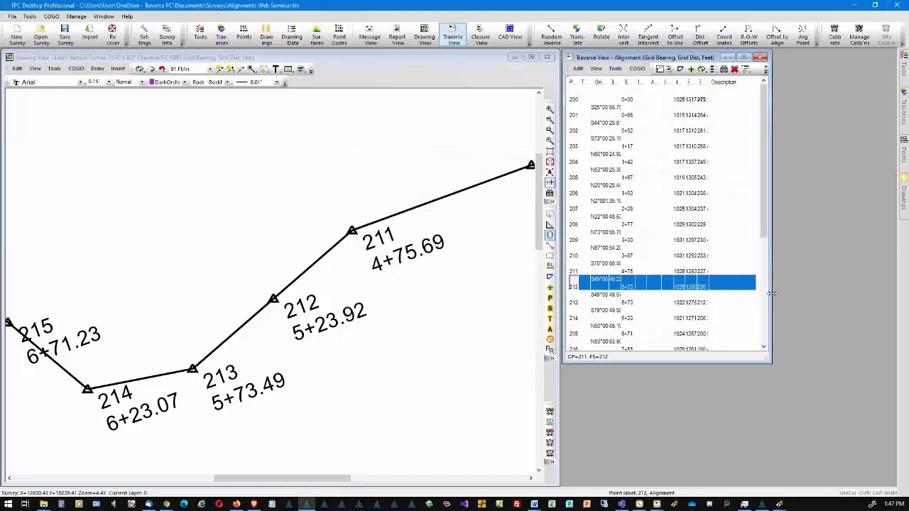
{"action": "left_click_drag", "start_coordinate": [771, 293], "coordinate": [896, 295]}
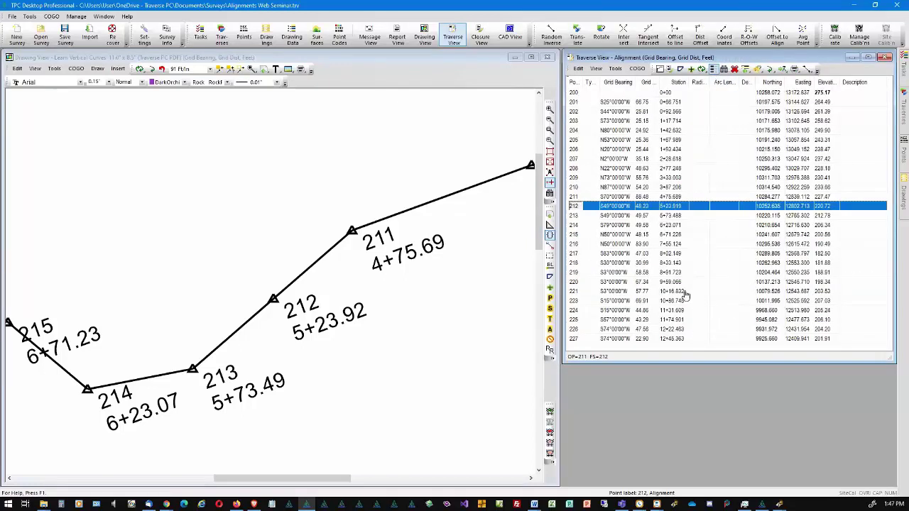
- Set the starting station of point 200 to 5+00 and refresh the station labels in the drawing
{"action": "left_click", "coordinate": [672, 206]}
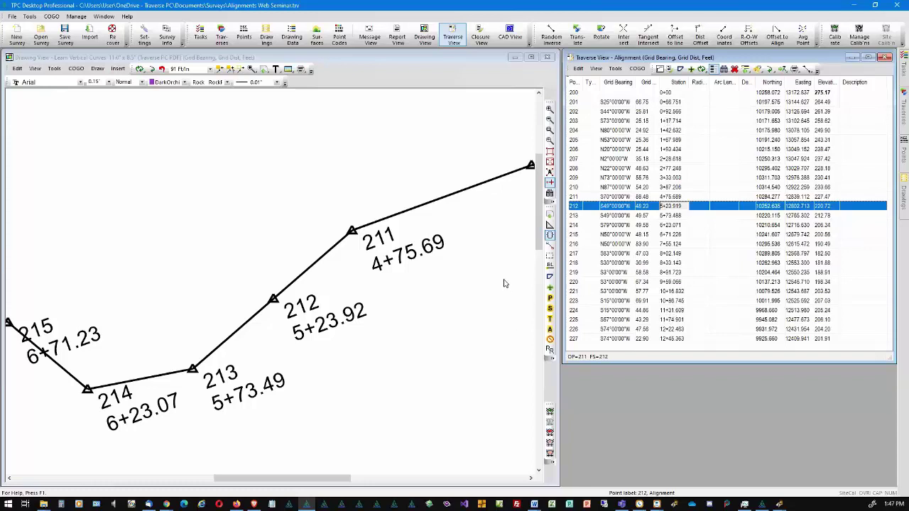
{"action": "right_click", "coordinate": [666, 94]}
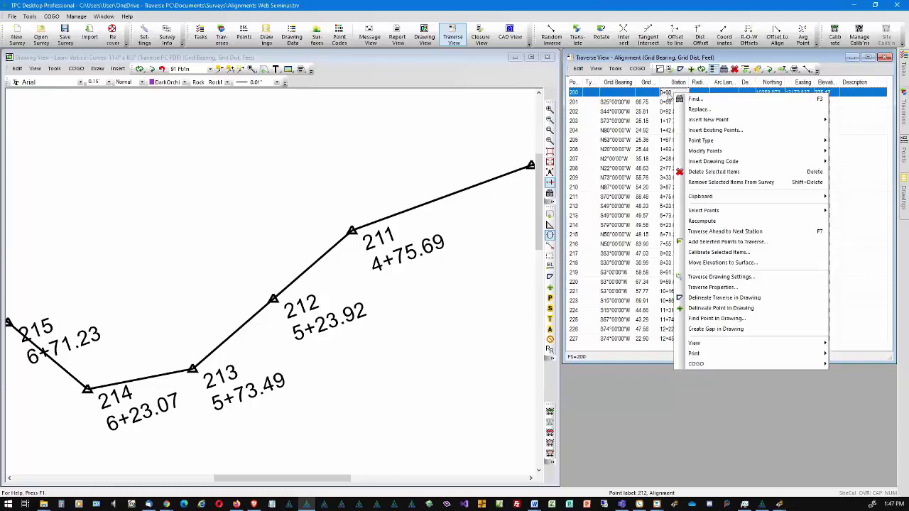
{"action": "key", "text": "Escape"}
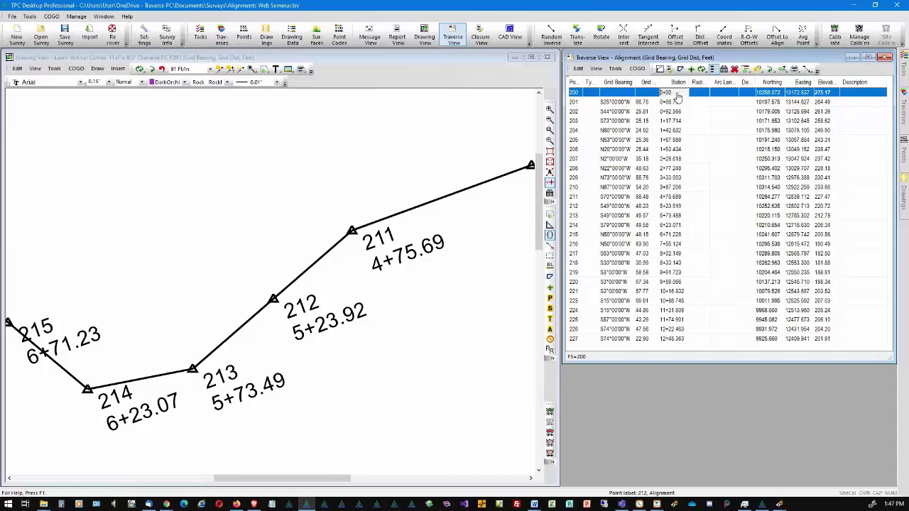
{"action": "left_click", "coordinate": [678, 96]}
{"action": "type", "text": "5+00"}
{"action": "key", "text": "Return"}
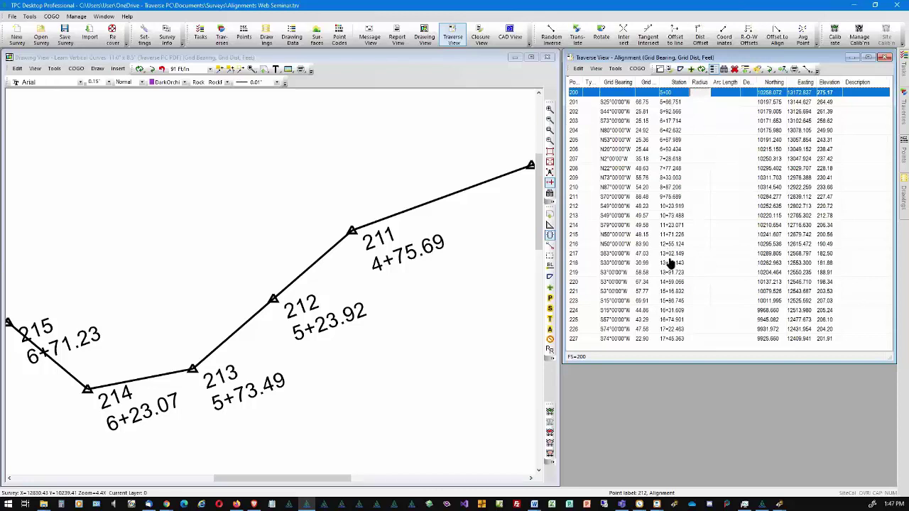
{"action": "left_click", "coordinate": [152, 72]}
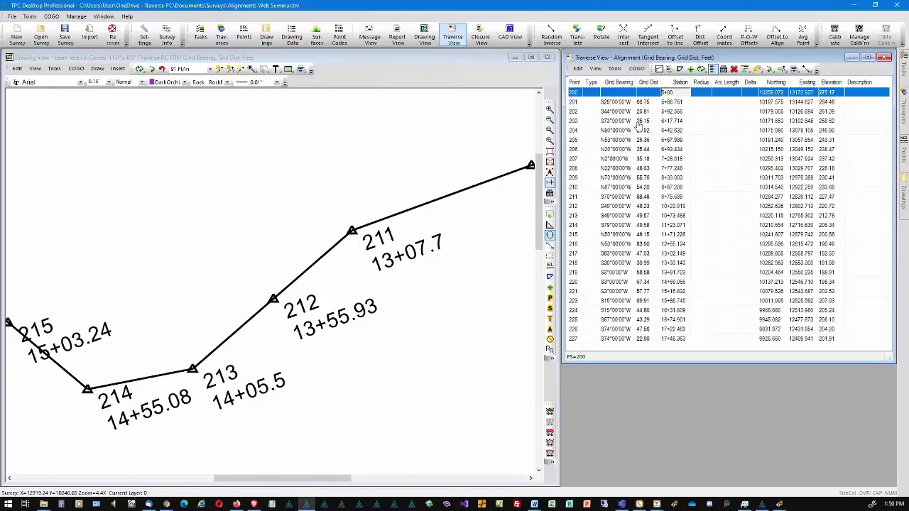
- Add the Station Equation column (O) after Station in the Traverse View's display sequence
{"action": "left_click", "coordinate": [595, 70]}
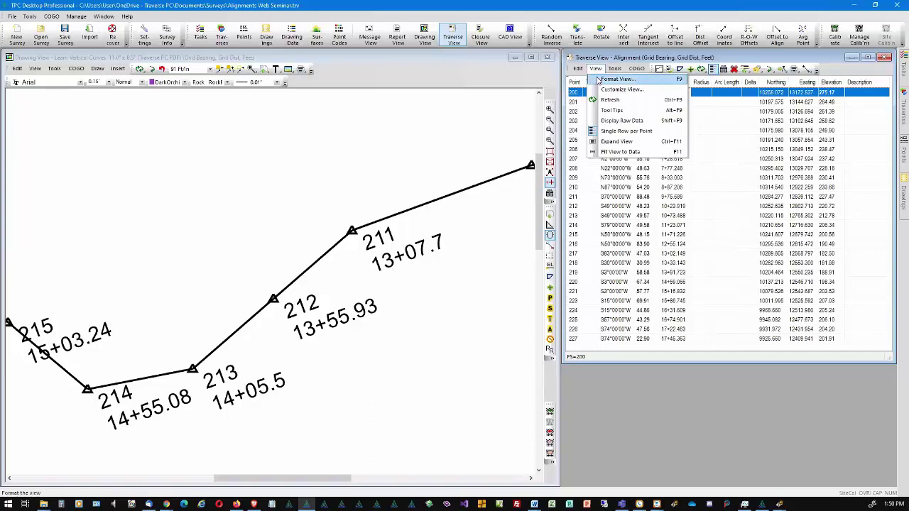
{"action": "left_click", "coordinate": [600, 79]}
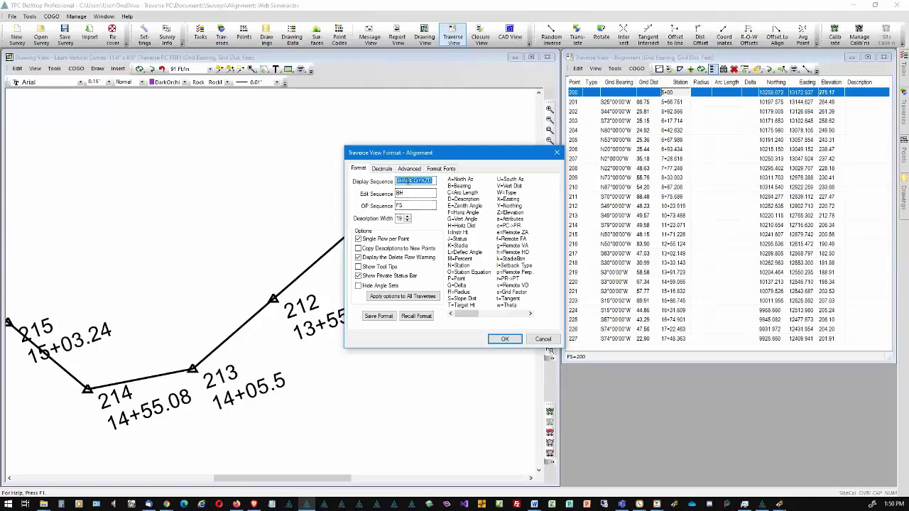
{"action": "left_click", "coordinate": [408, 183]}
{"action": "type", "text": "O"}
{"action": "left_click", "coordinate": [502, 340]}
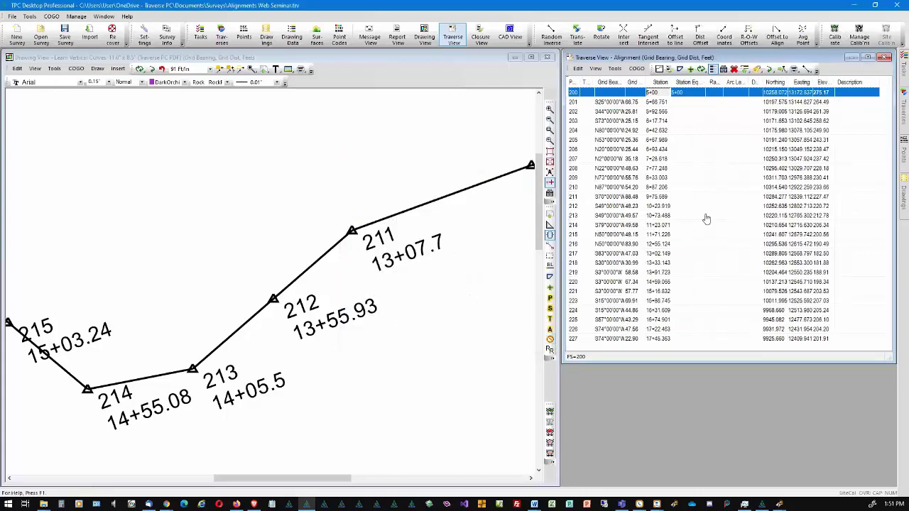
- Enter a station equation of 10+00 at point 209 of the Alignment traverse and refresh the station labels in the drawing
{"action": "left_click", "coordinate": [687, 96]}
{"action": "right_click", "coordinate": [685, 102]}
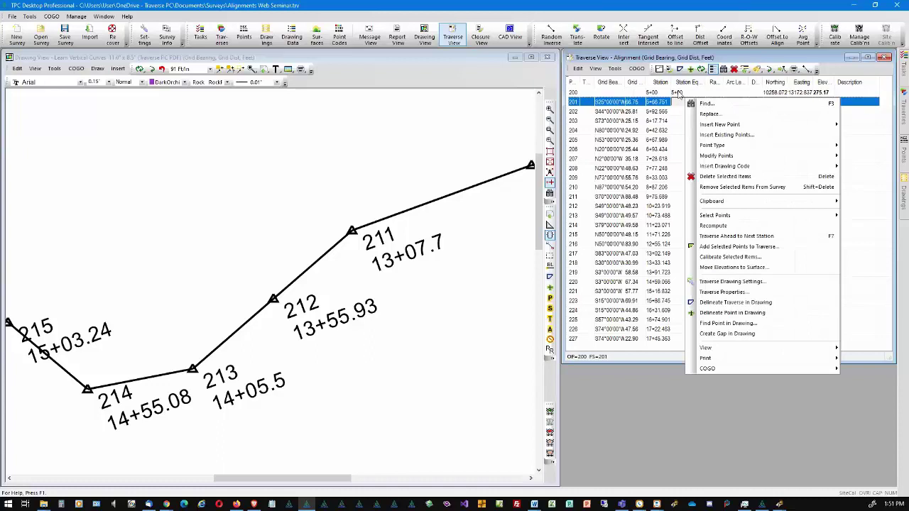
{"action": "left_click", "coordinate": [678, 93]}
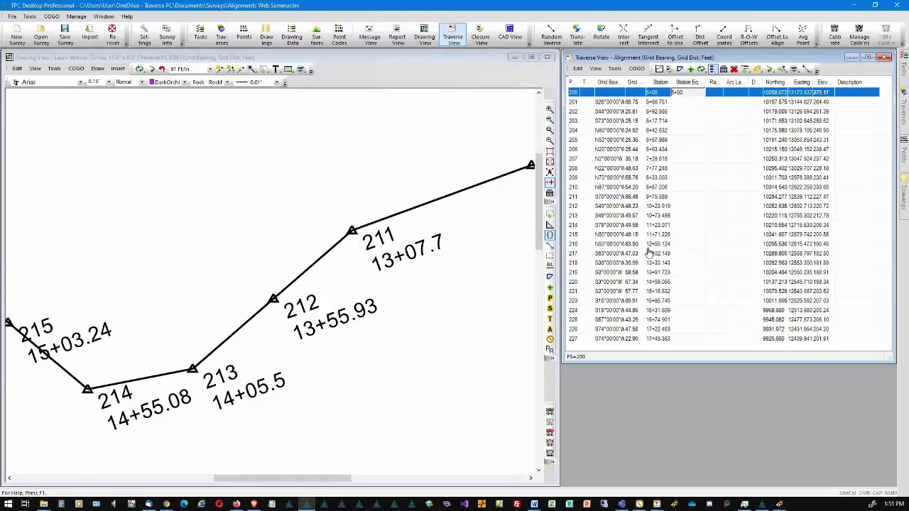
{"action": "left_click", "coordinate": [684, 179]}
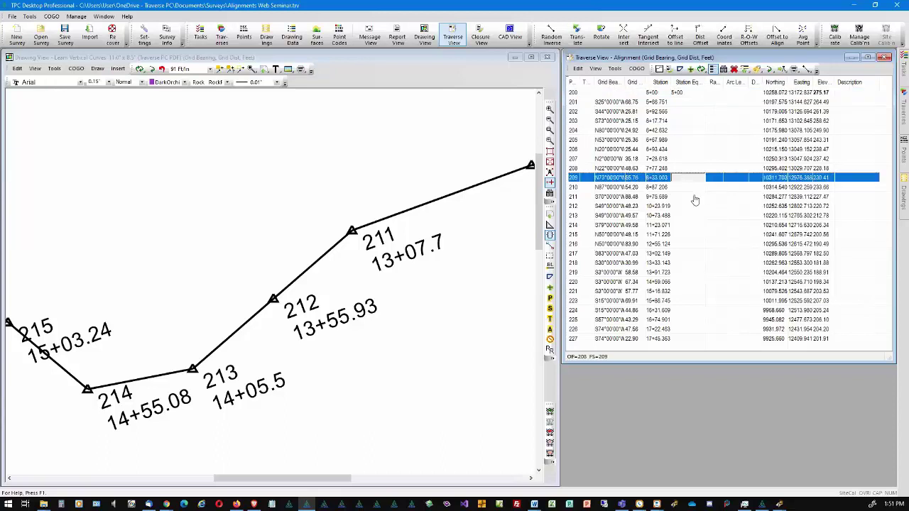
{"action": "type", "text": "10+00"}
{"action": "key", "text": "Return"}
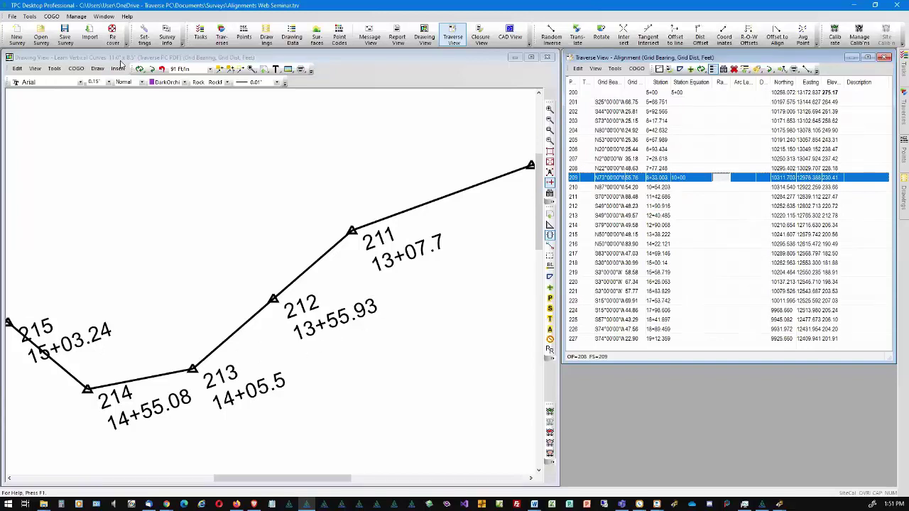
{"action": "left_click", "coordinate": [140, 69]}
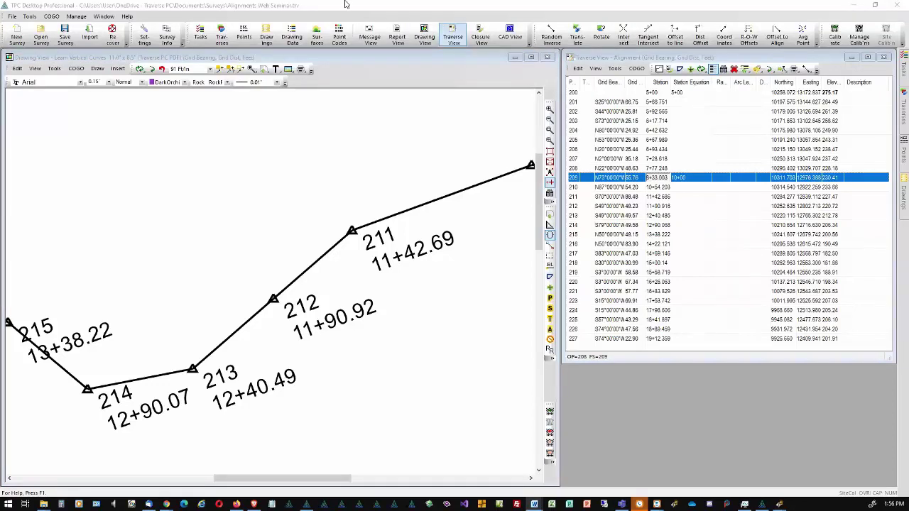
- Search the program help for "Stations" and read the Stations topic from station syntax through station equations, closing help when done
{"action": "left_click", "coordinate": [341, 8]}
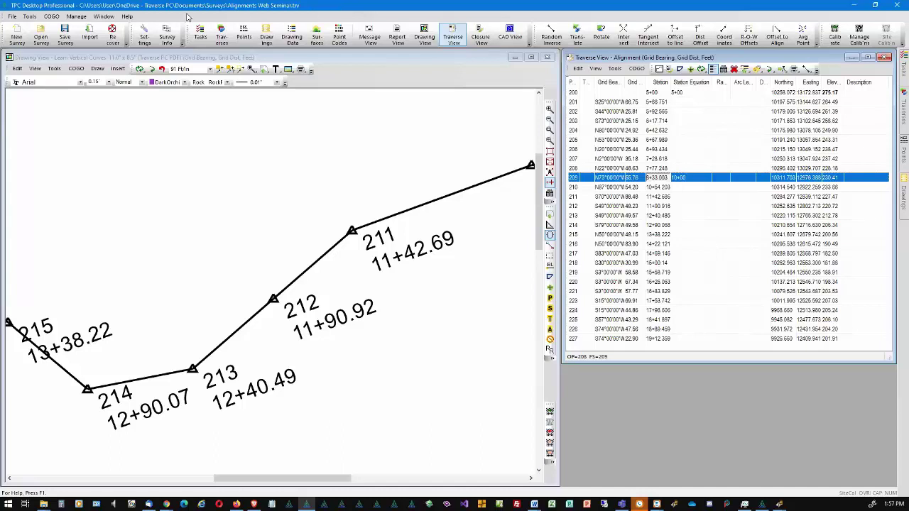
{"action": "left_click", "coordinate": [128, 16]}
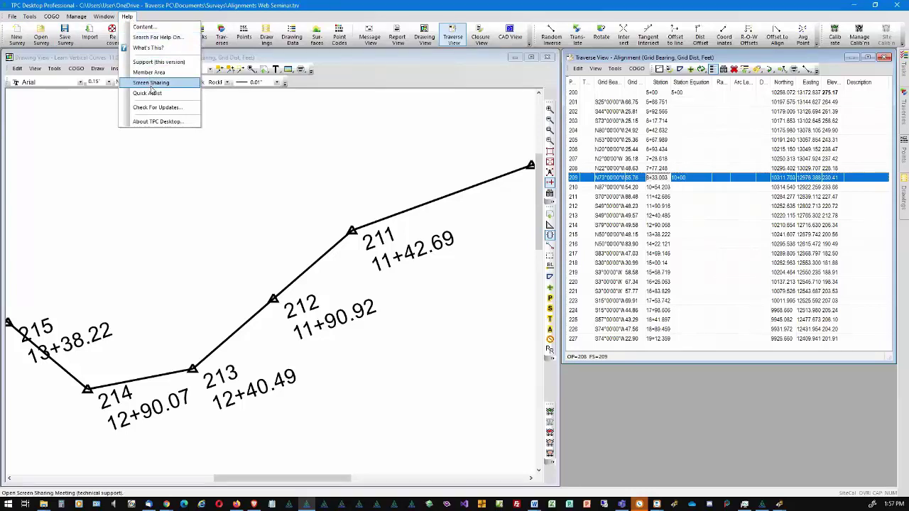
{"action": "left_click", "coordinate": [159, 37]}
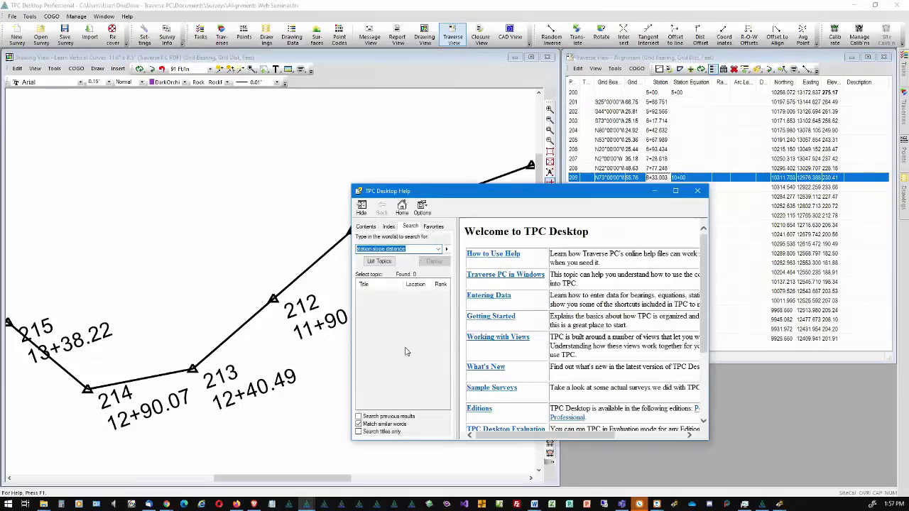
{"action": "type", "text": "Stations"}
{"action": "key", "text": "Return"}
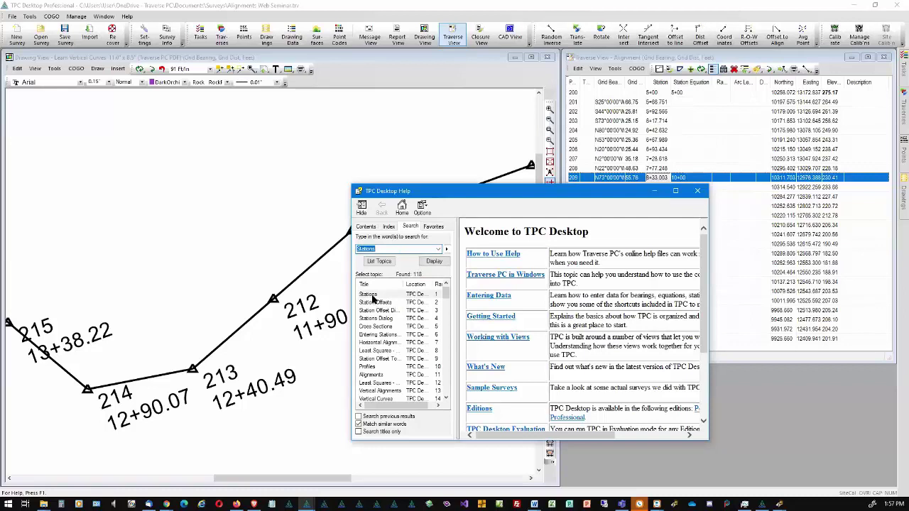
{"action": "double_click", "coordinate": [372, 297]}
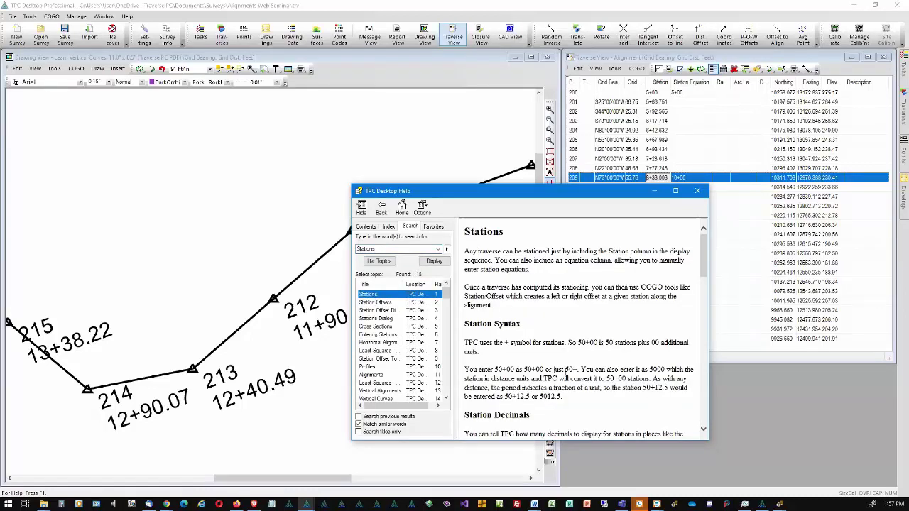
{"action": "left_click", "coordinate": [547, 334]}
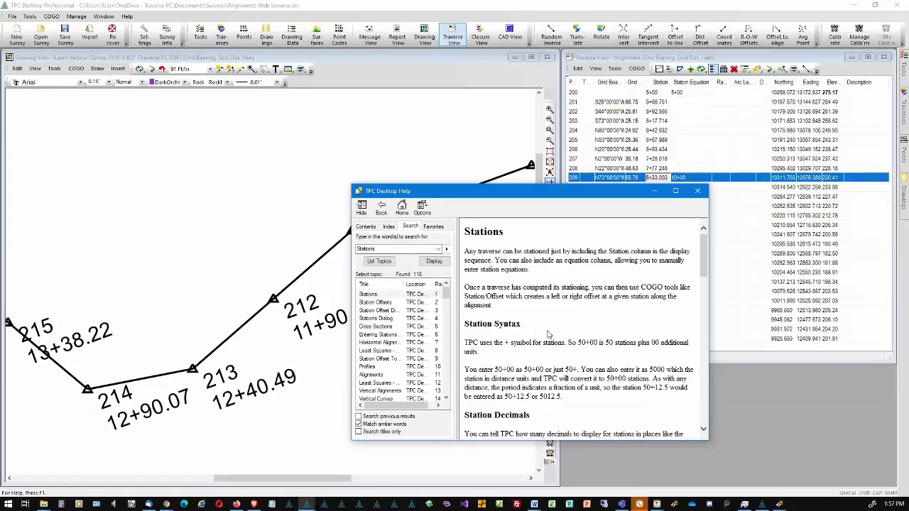
{"action": "scroll", "coordinate": [547, 334], "scroll_direction": "down", "scroll_amount": 5}
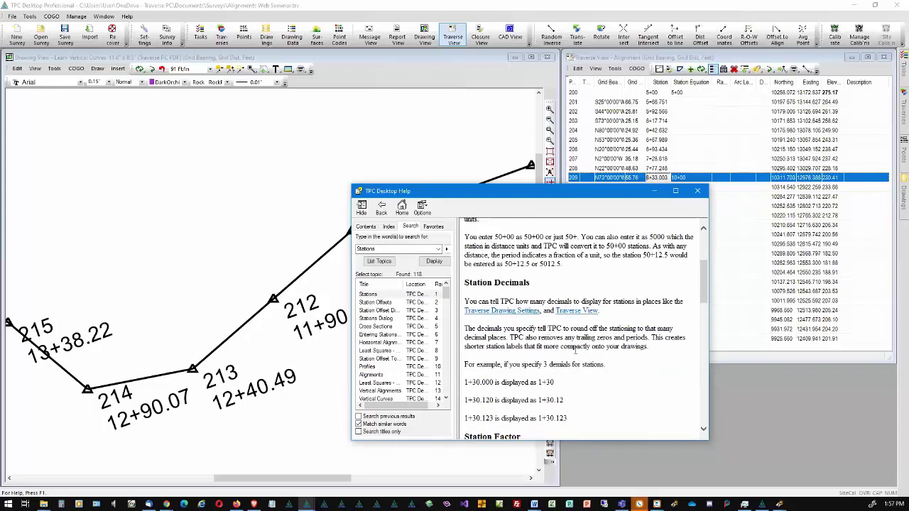
{"action": "scroll", "coordinate": [582, 371], "scroll_direction": "down", "scroll_amount": 5}
{"action": "scroll", "coordinate": [569, 323], "scroll_direction": "down", "scroll_amount": 3}
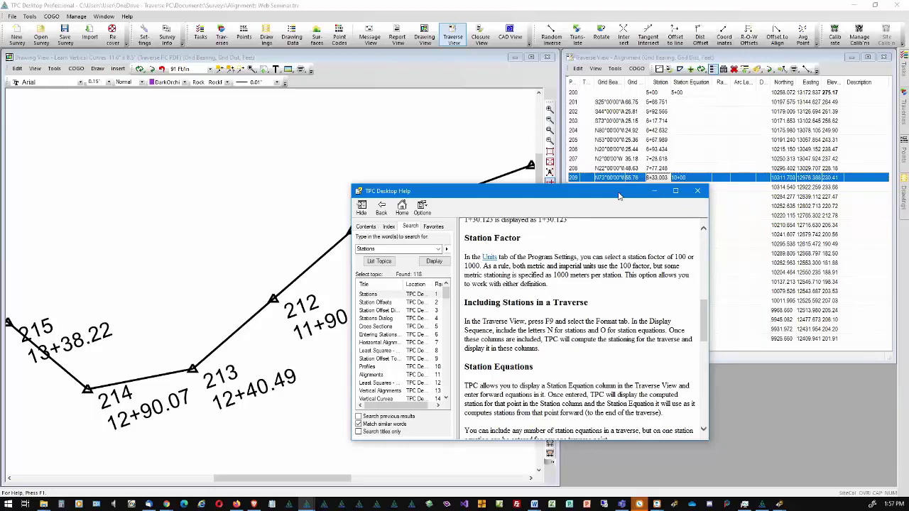
{"action": "left_click", "coordinate": [697, 190]}
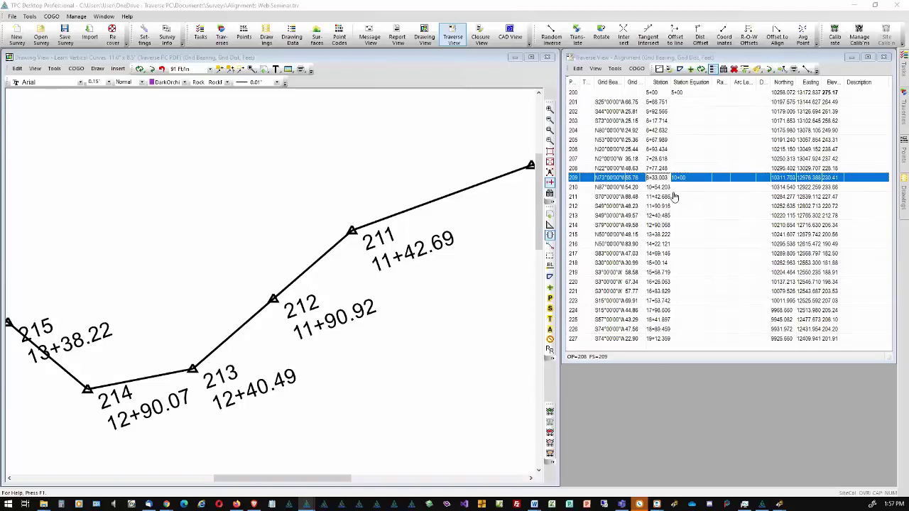
- Turn on Display Slope Distance Stations in the Alignment traverse's view format and refresh the station labels in the drawing
{"action": "left_click", "coordinate": [596, 69]}
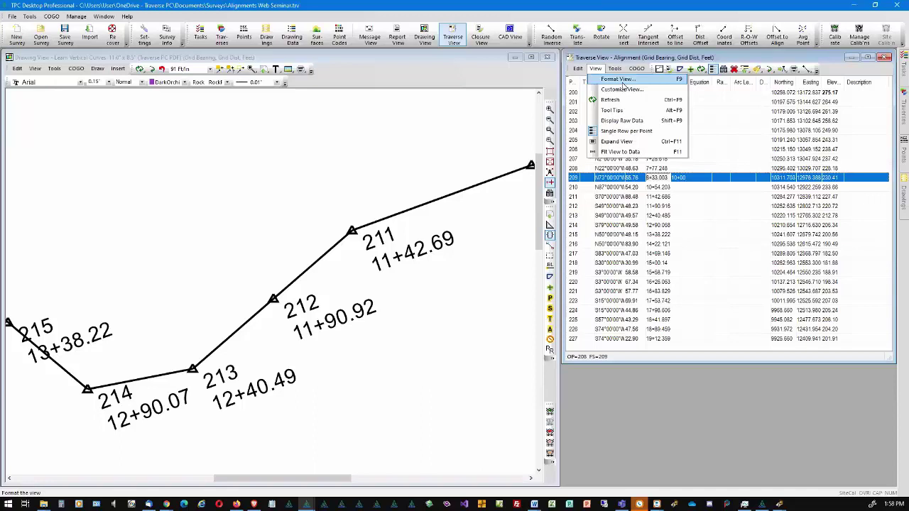
{"action": "left_click", "coordinate": [622, 82]}
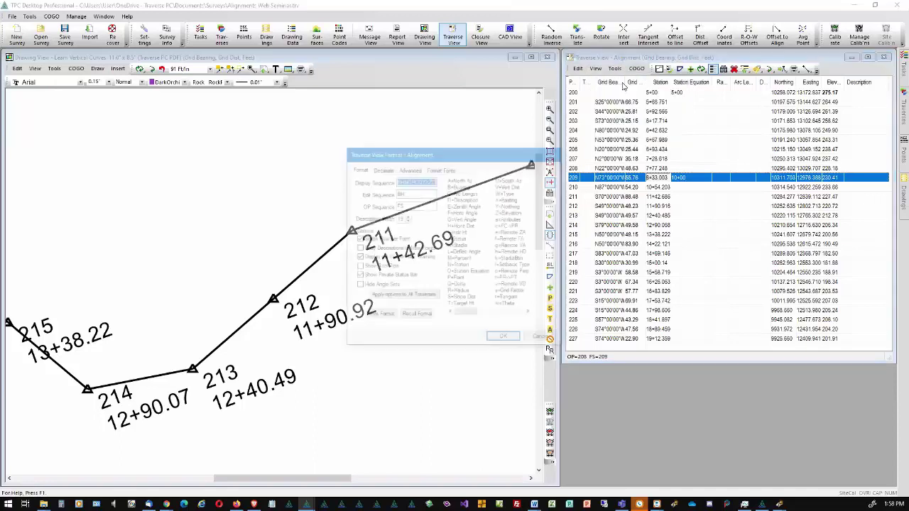
{"action": "left_click", "coordinate": [410, 169]}
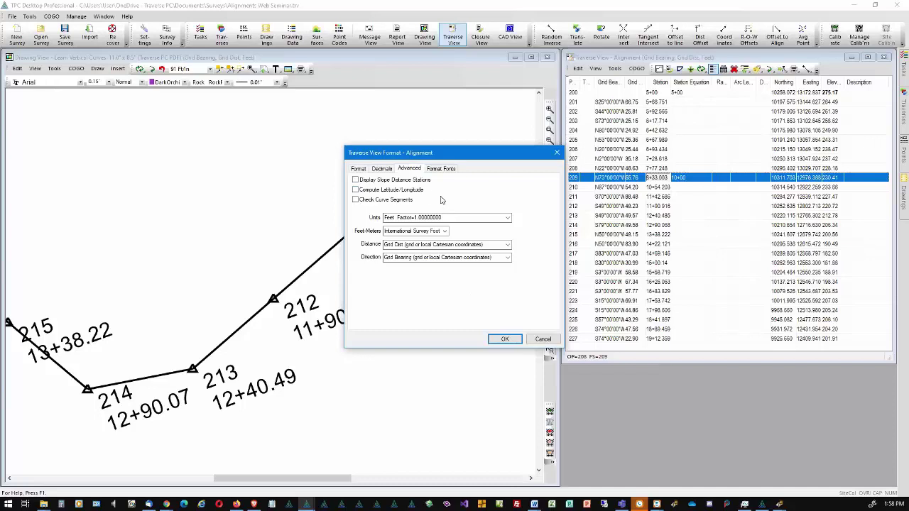
{"action": "left_click", "coordinate": [356, 180]}
{"action": "left_click", "coordinate": [505, 340]}
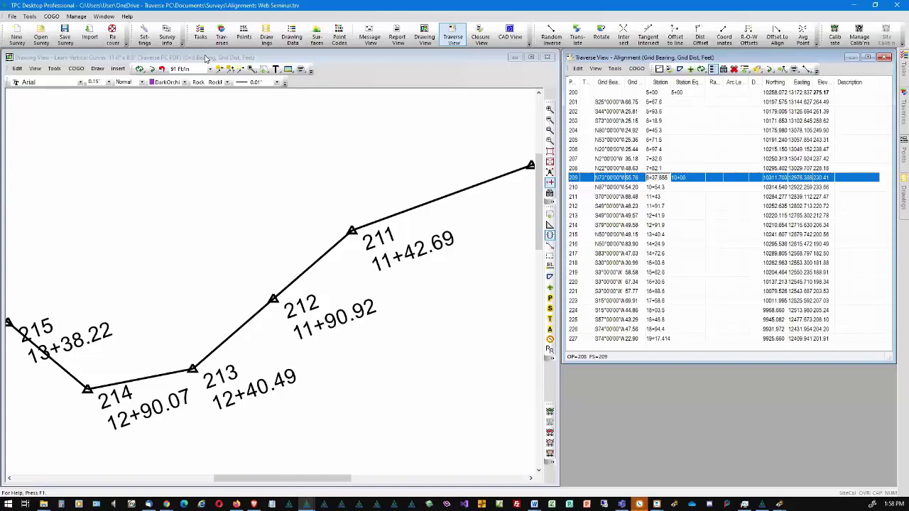
{"action": "left_click", "coordinate": [151, 71]}
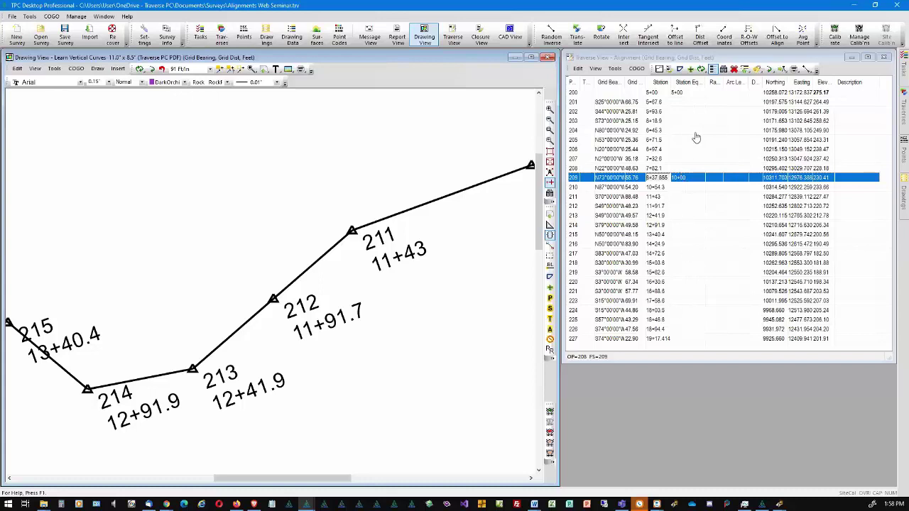
- Enter a station equation of 15+00 at point 217 and refresh the drawing's station labels along the whole alignment
{"action": "right_click", "coordinate": [692, 255]}
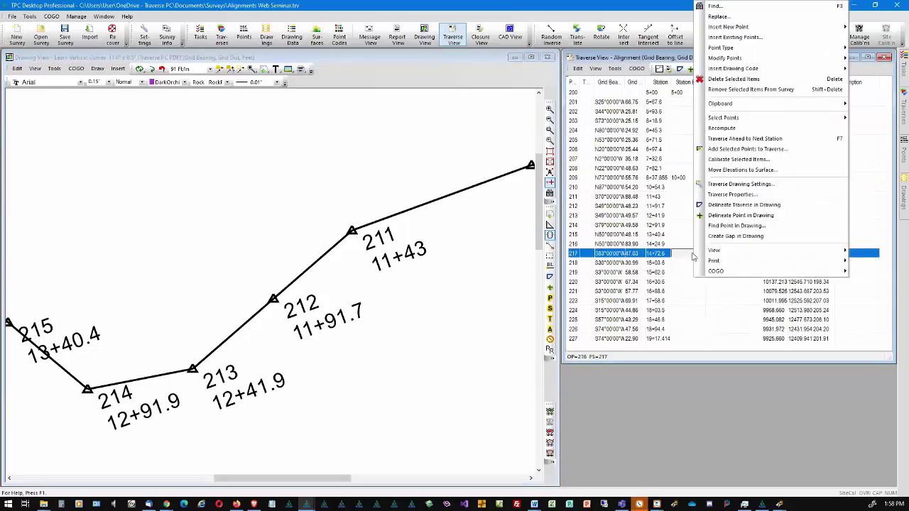
{"action": "left_click", "coordinate": [685, 257]}
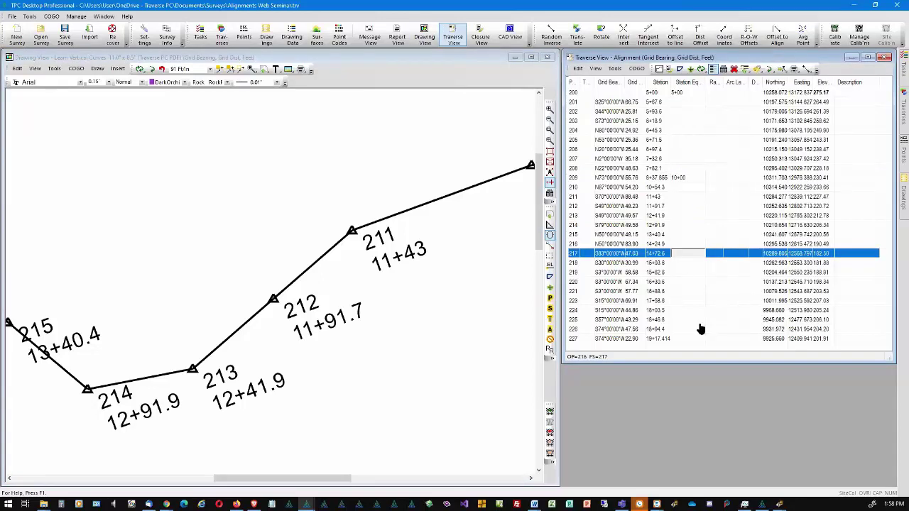
{"action": "type", "text": "15+00"}
{"action": "key", "text": "Return"}
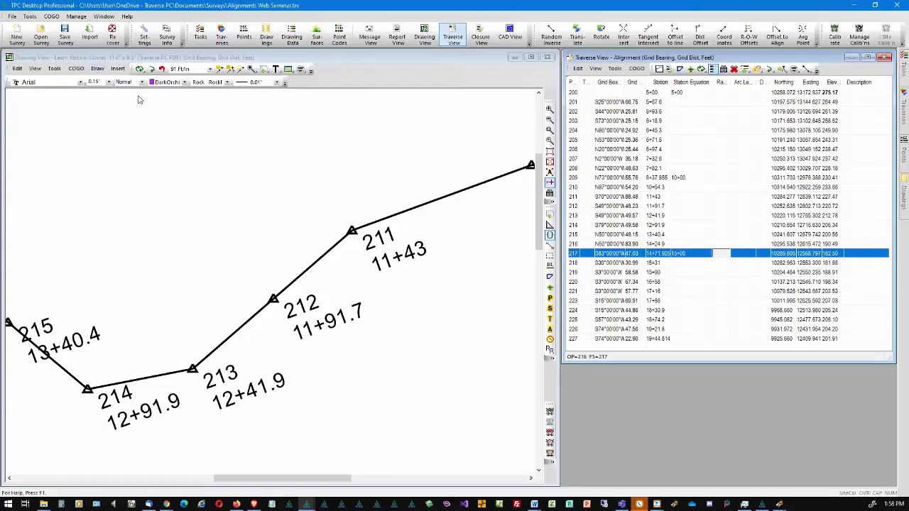
{"action": "left_click", "coordinate": [152, 70]}
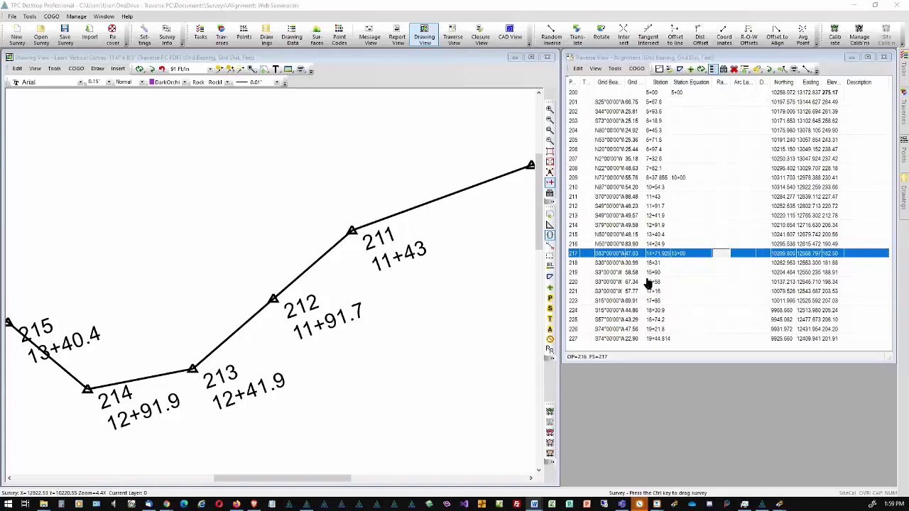
{"action": "scroll", "coordinate": [460, 344], "scroll_direction": "down", "scroll_amount": 5}
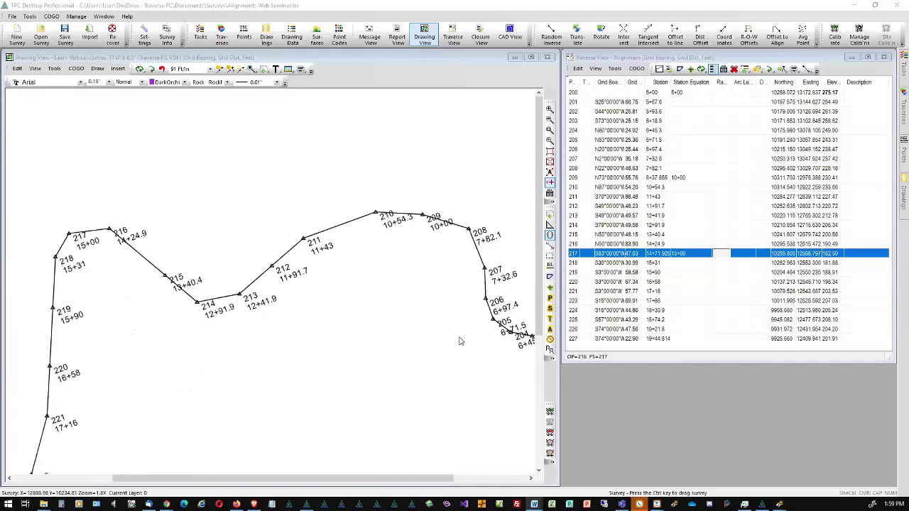
{"action": "scroll", "coordinate": [459, 342], "scroll_direction": "down", "scroll_amount": 2}
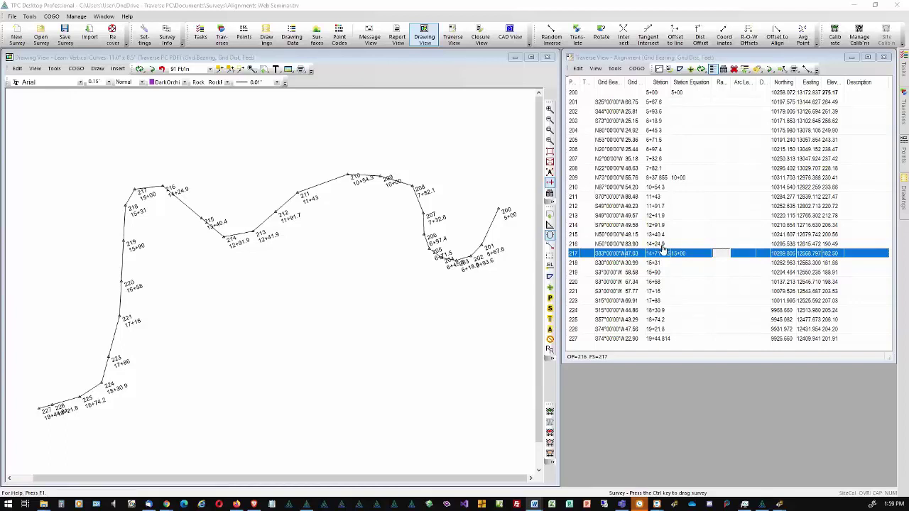
- Start the COGO Stations routine from the Traverse View and apply it to the entire Alignment traverse
{"action": "left_click", "coordinate": [638, 69]}
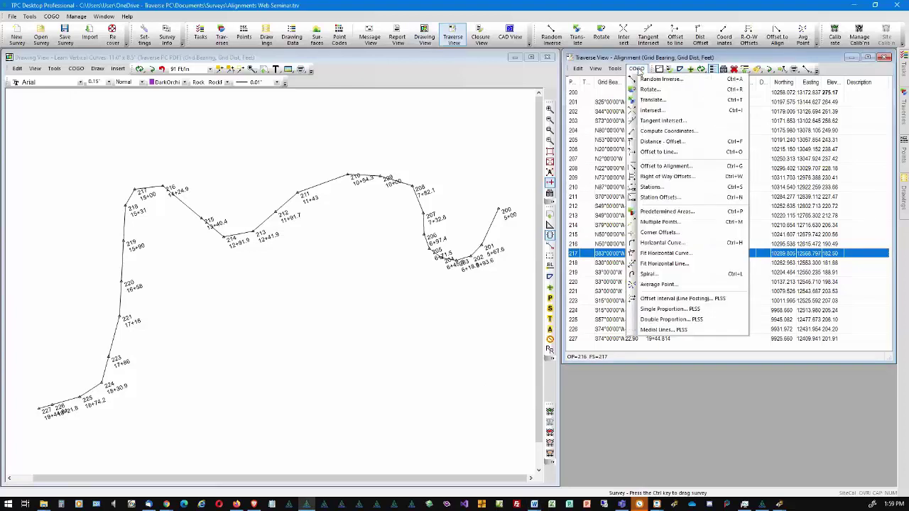
{"action": "left_click", "coordinate": [664, 187]}
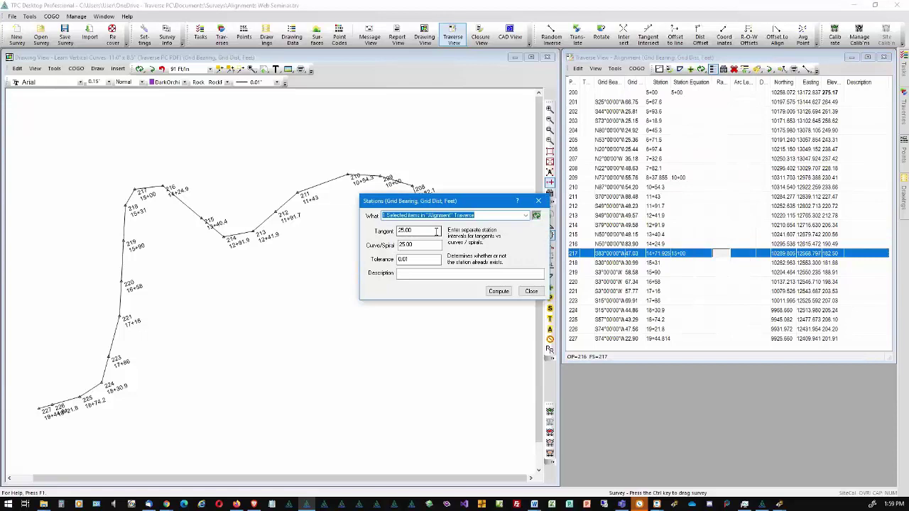
{"action": "left_click", "coordinate": [526, 215]}
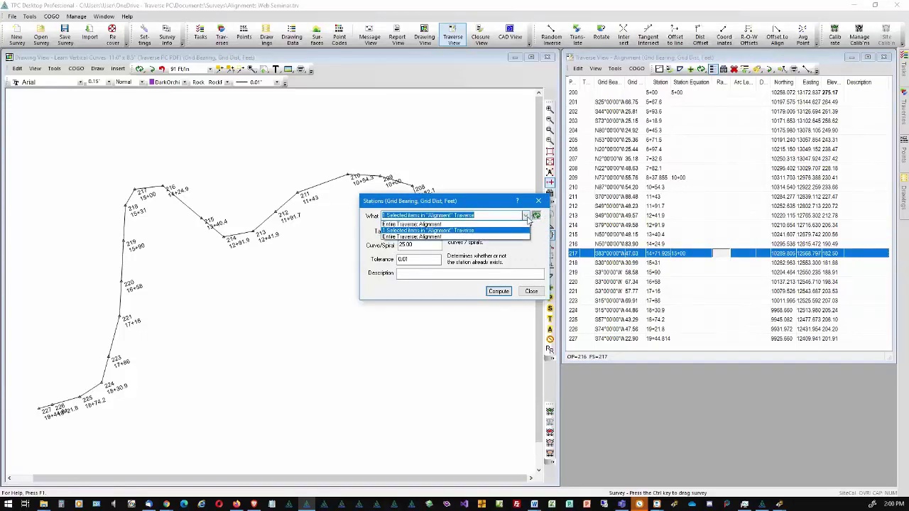
{"action": "left_click", "coordinate": [493, 234]}
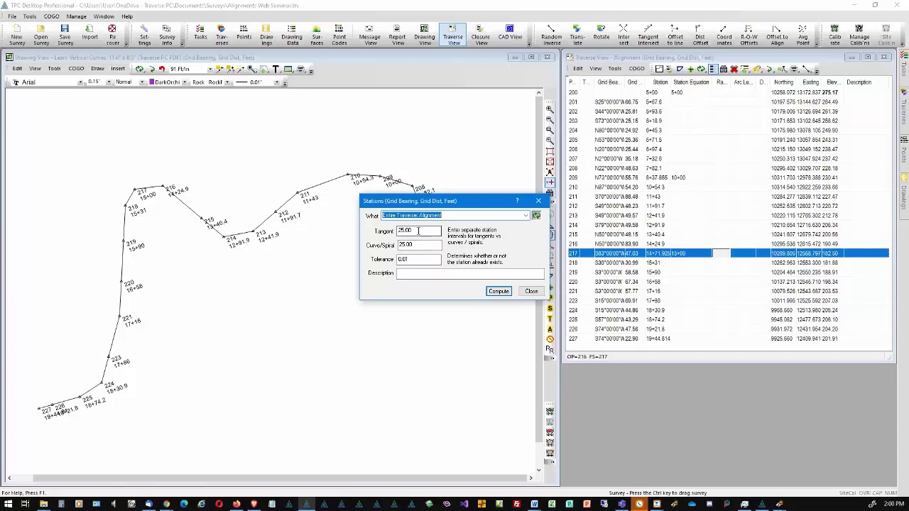
- Compute stations along the alignment with tangent and curve/spiral intervals of 100, keeping the result and closing the routine
{"action": "left_click_drag", "start_coordinate": [418, 230], "coordinate": [390, 232]}
{"action": "type", "text": "100"}
{"action": "key", "text": "Tab"}
{"action": "type", "text": "100"}
{"action": "key", "text": "Tab"}
{"action": "key", "text": "Tab"}
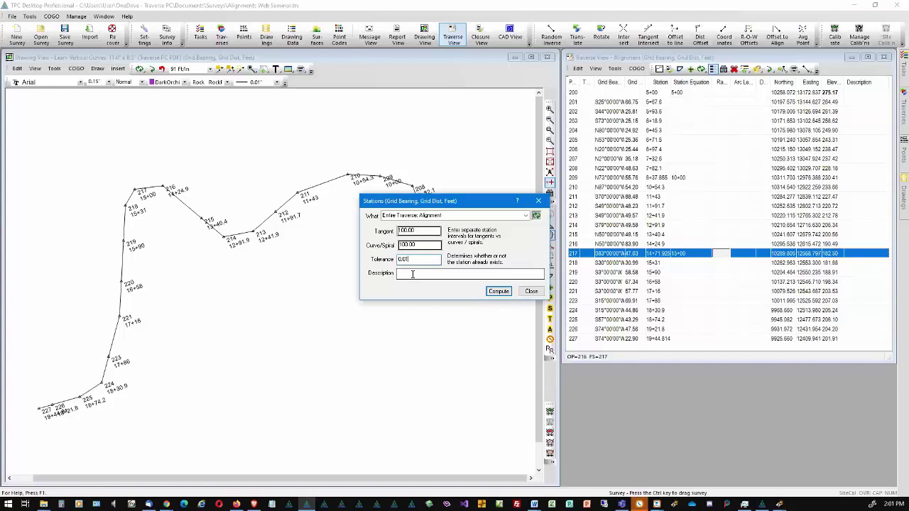
{"action": "left_click", "coordinate": [499, 291]}
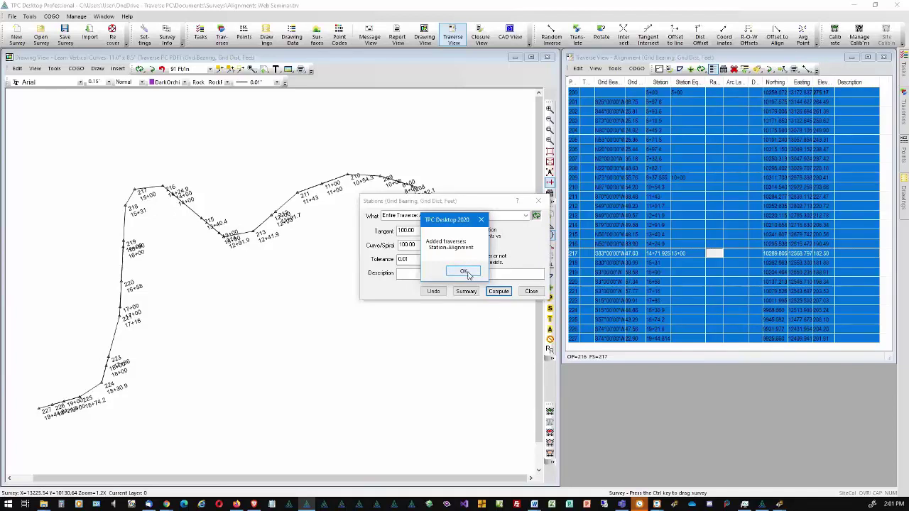
{"action": "left_click", "coordinate": [464, 272]}
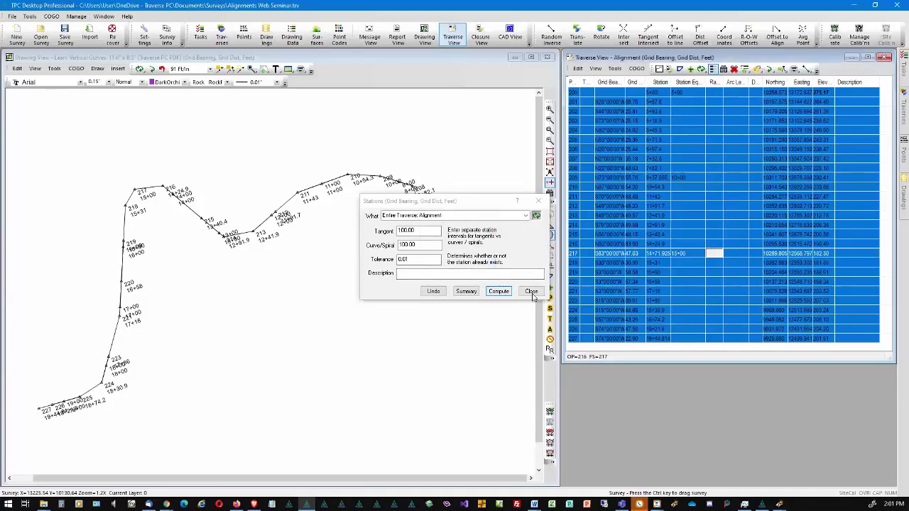
{"action": "left_click", "coordinate": [530, 292]}
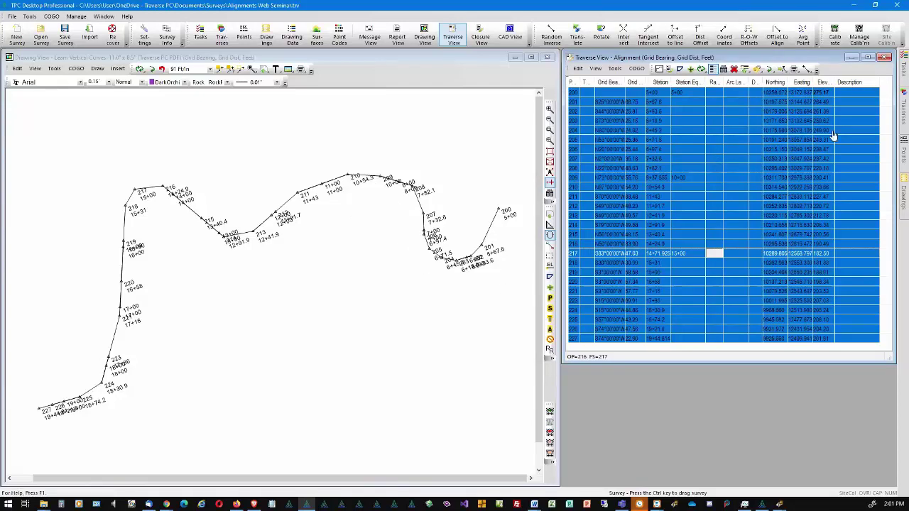
- Set the Station-Alignment traverse's view format to Alignment and its drawing settings to Alignments, opening its Traverse View
{"action": "left_click", "coordinate": [902, 114]}
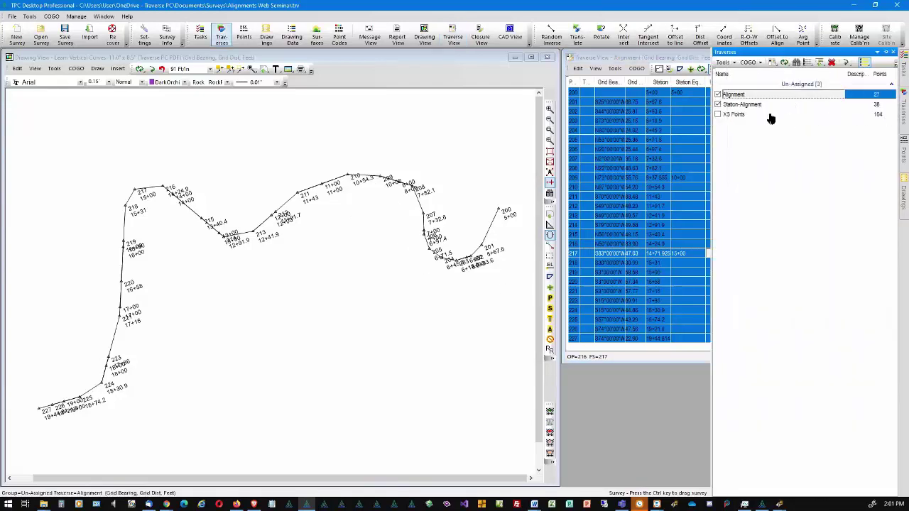
{"action": "double_click", "coordinate": [741, 104]}
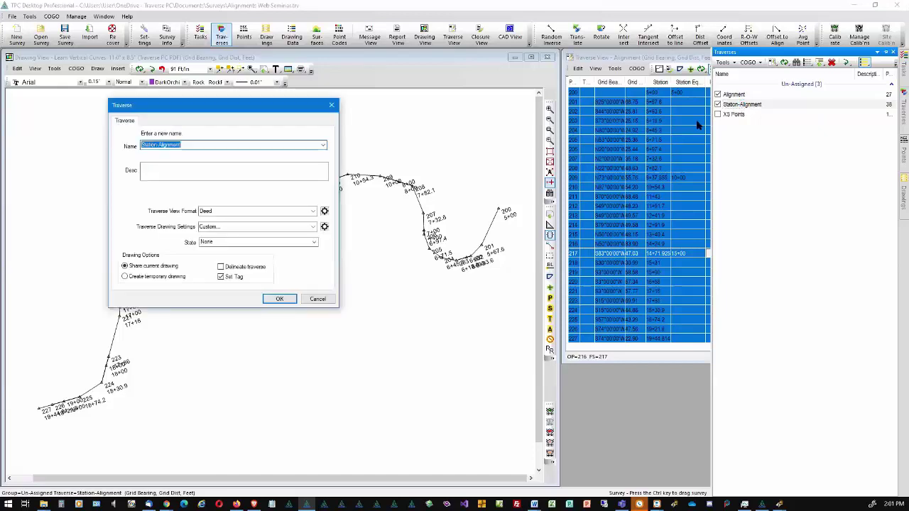
{"action": "left_click", "coordinate": [311, 211]}
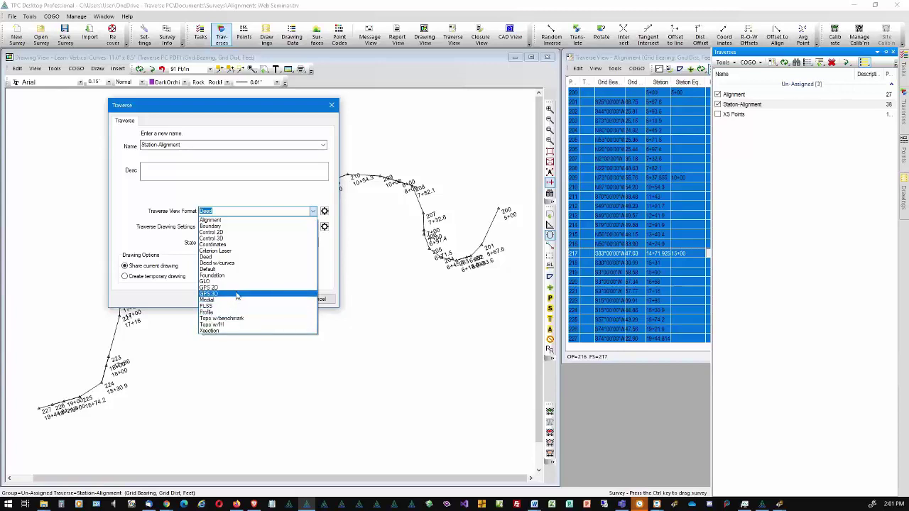
{"action": "left_click", "coordinate": [211, 220]}
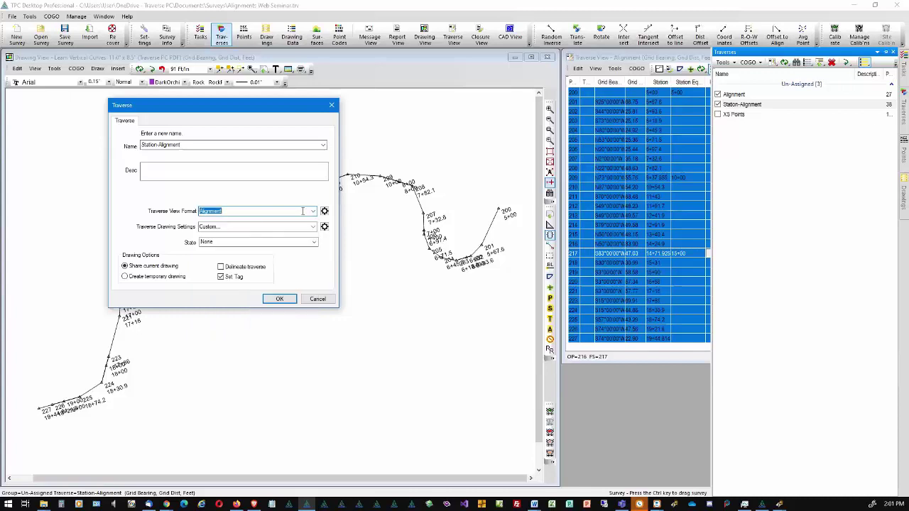
{"action": "left_click", "coordinate": [311, 227]}
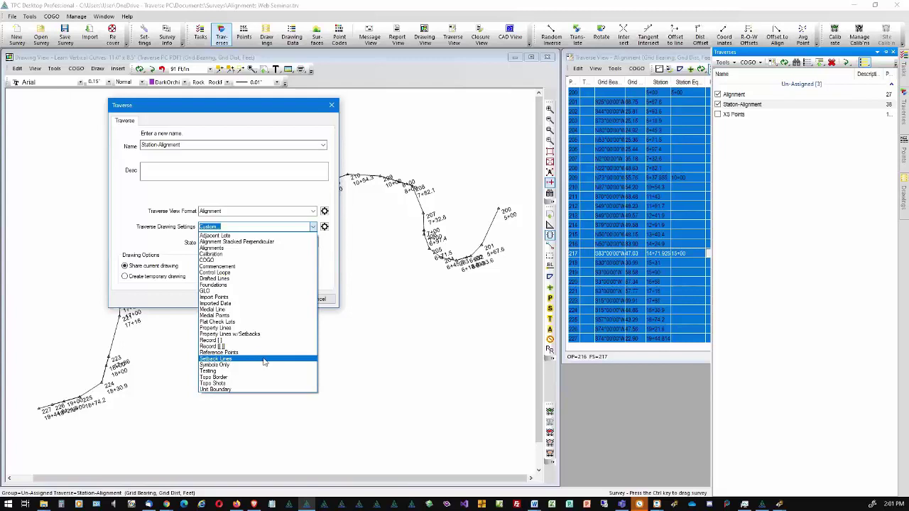
{"action": "key", "text": "Up"}
{"action": "key", "text": "Up"}
{"action": "key", "text": "Up"}
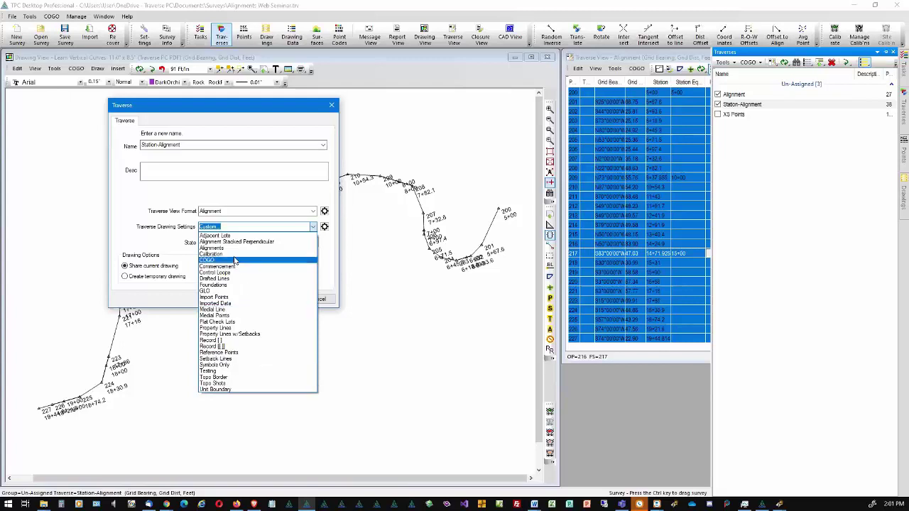
{"action": "key", "text": "Return"}
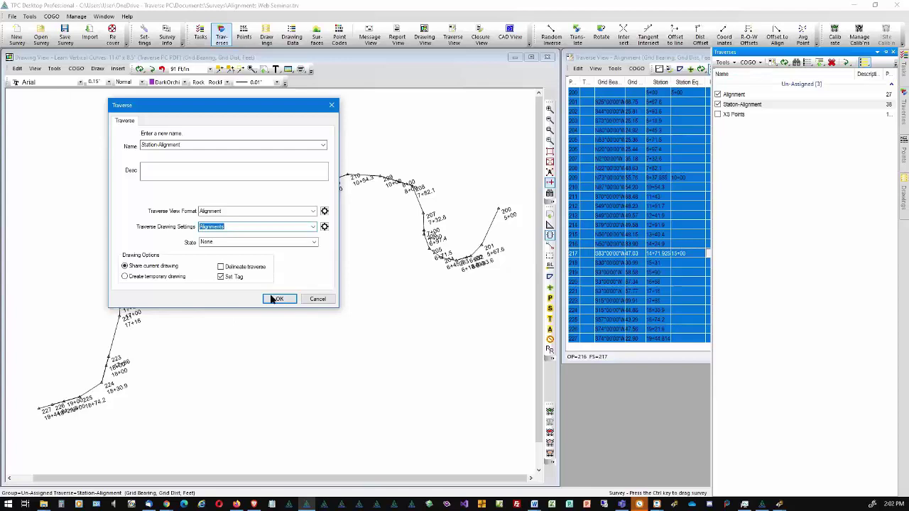
{"action": "left_click", "coordinate": [279, 298]}
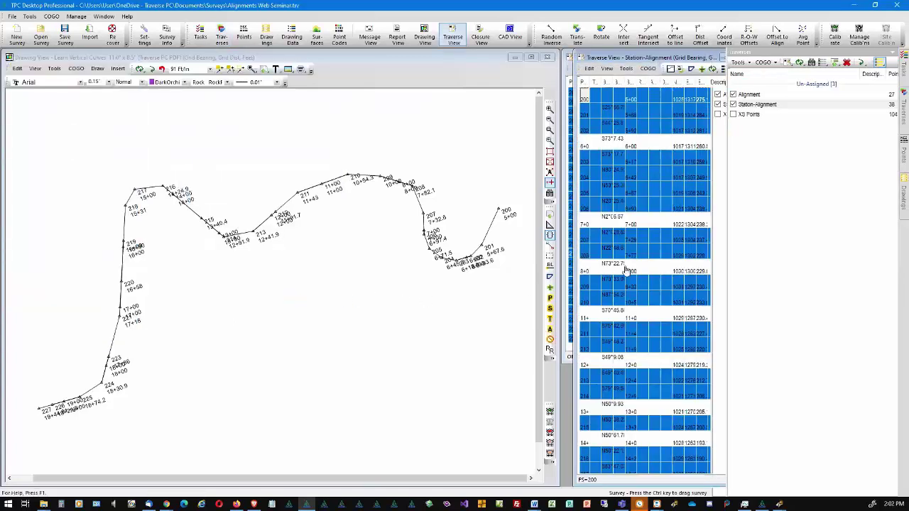
- Widen the Station-Alignment Traverse View and show each point's data on a single row
{"action": "left_click", "coordinate": [656, 166]}
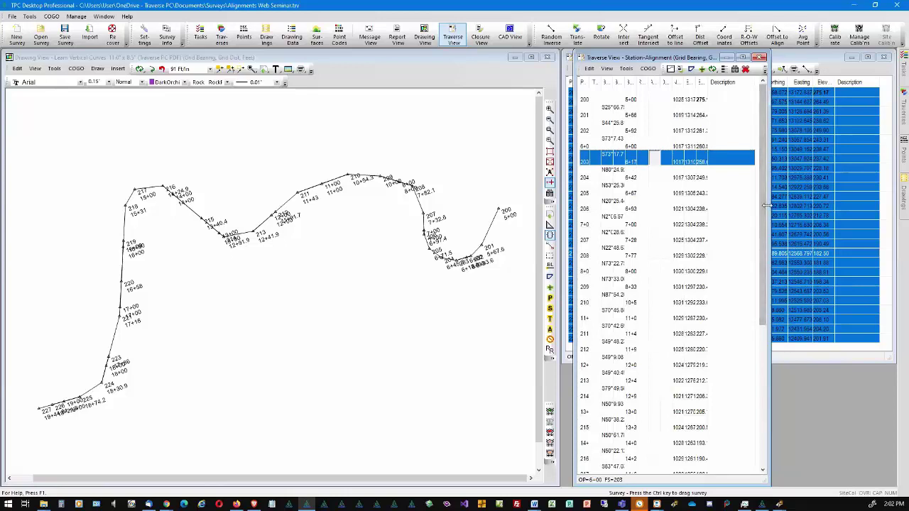
{"action": "left_click_drag", "start_coordinate": [766, 206], "coordinate": [891, 213]}
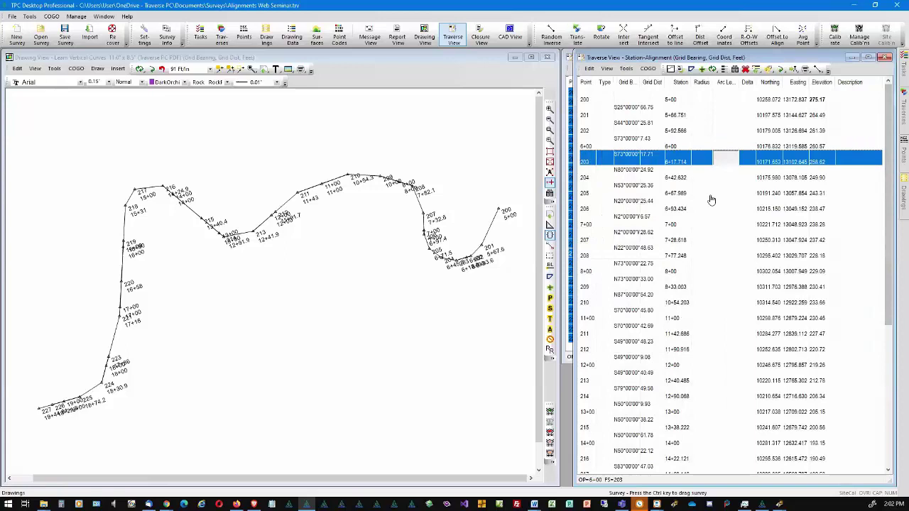
{"action": "left_click", "coordinate": [723, 69]}
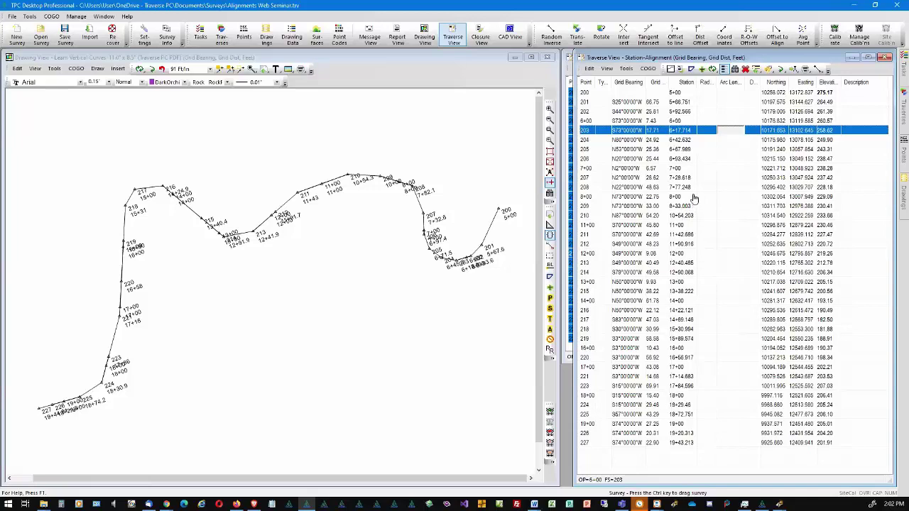
- Review the computed full-station points such as 6+00 and 7+00 in the Station-Alignment traverse, then close its Traverse View
{"action": "left_click", "coordinate": [682, 123]}
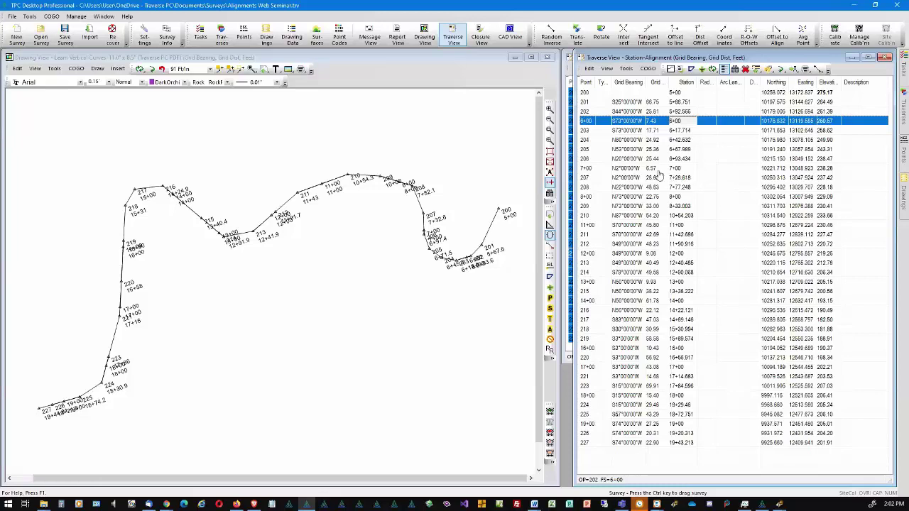
{"action": "left_click", "coordinate": [587, 171]}
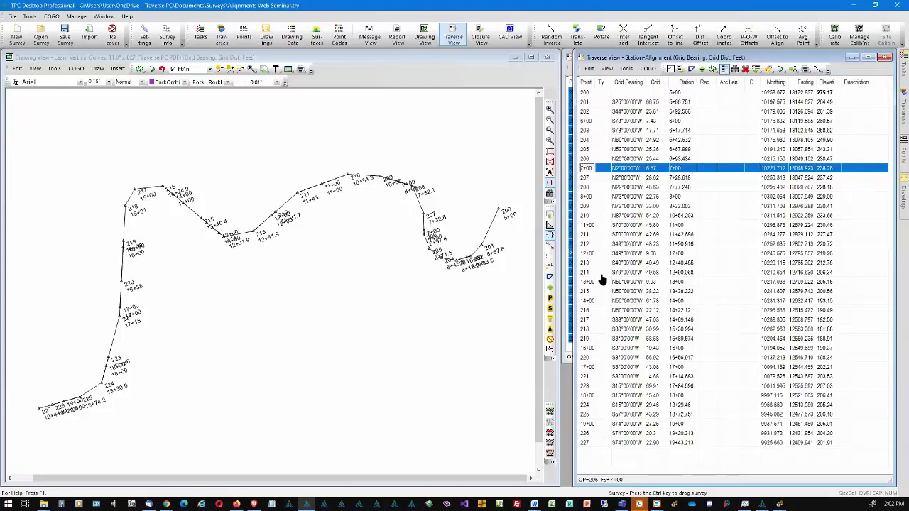
{"action": "right_click", "coordinate": [590, 447]}
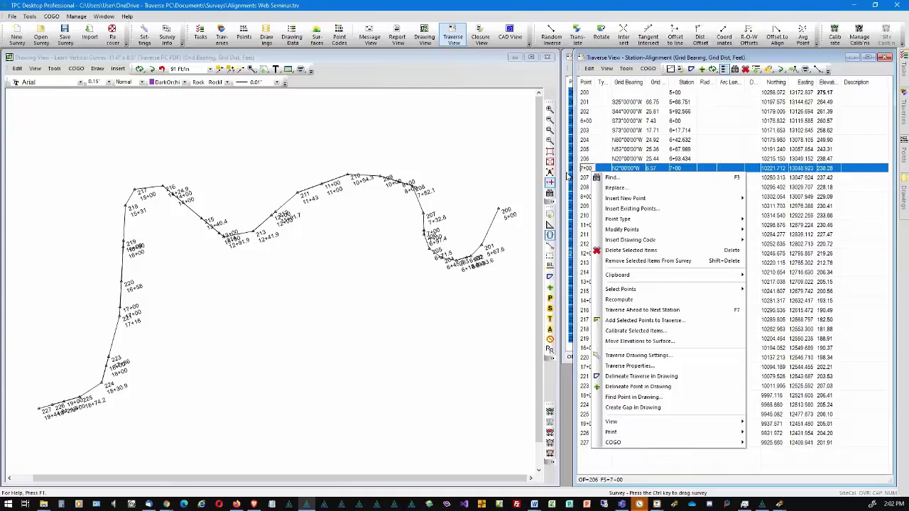
{"action": "left_click", "coordinate": [587, 170]}
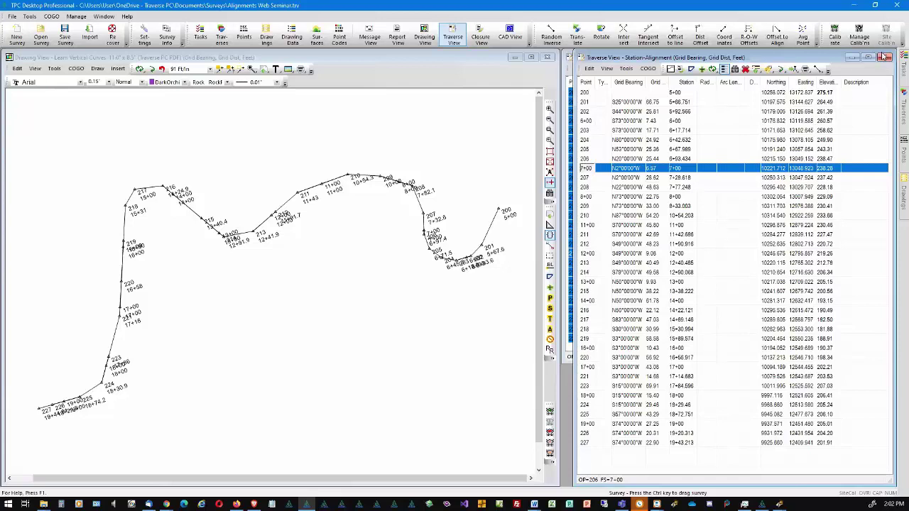
{"action": "left_click", "coordinate": [885, 60]}
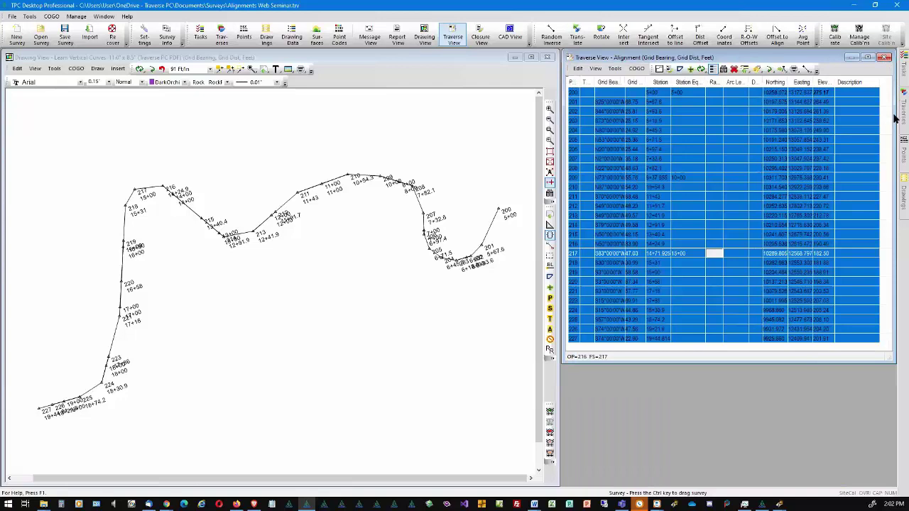
- Delete the Station-Alignment traverse from the survey
{"action": "mouse_move", "coordinate": [900, 114]}
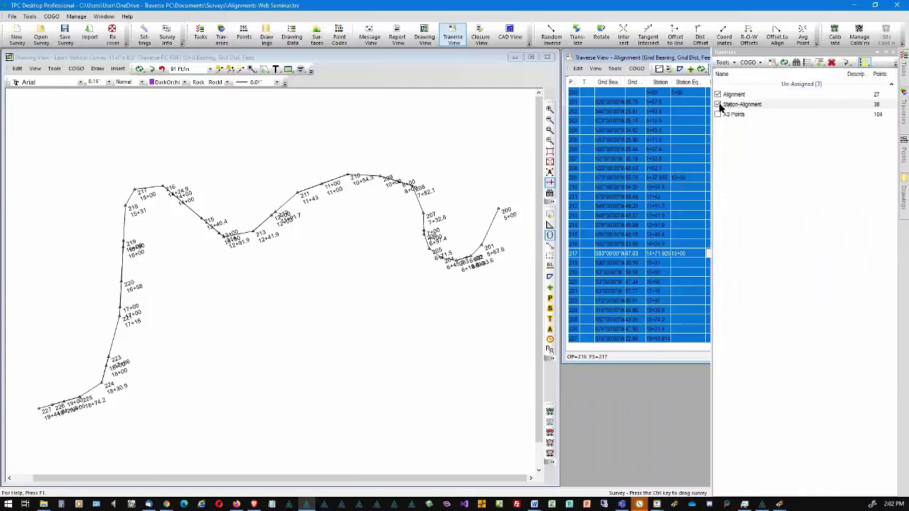
{"action": "left_click", "coordinate": [739, 106]}
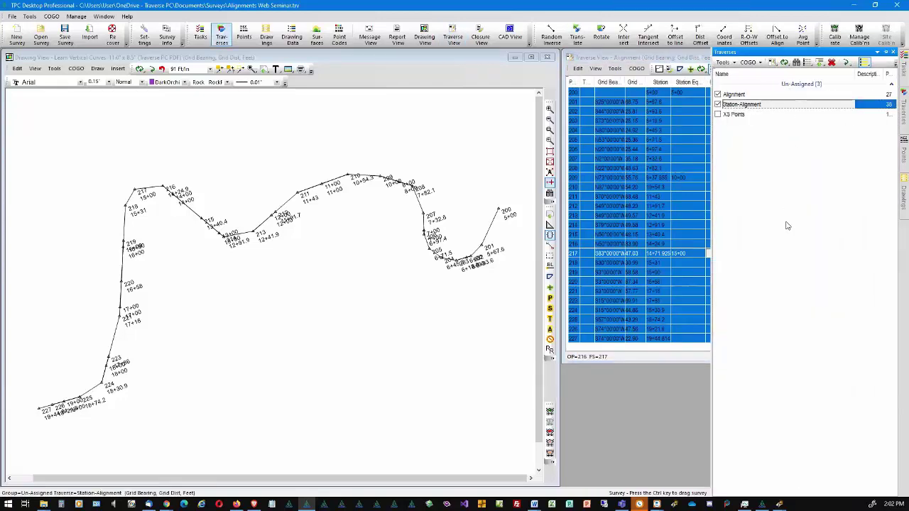
{"action": "key", "text": "Delete"}
{"action": "key", "text": "Return"}
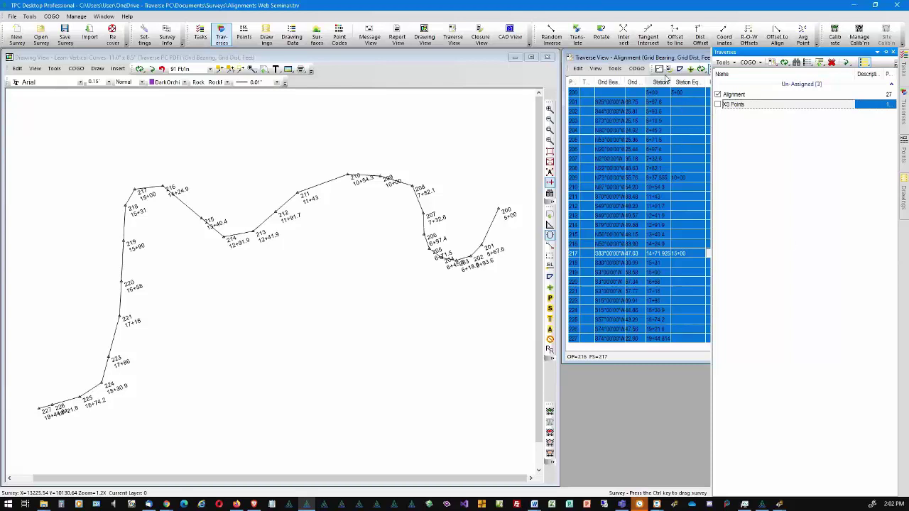
- Use COGO Station Offsets on the Alignment traverse to save point 50R at station 11+00 with an offset of 50
{"action": "left_click", "coordinate": [641, 63]}
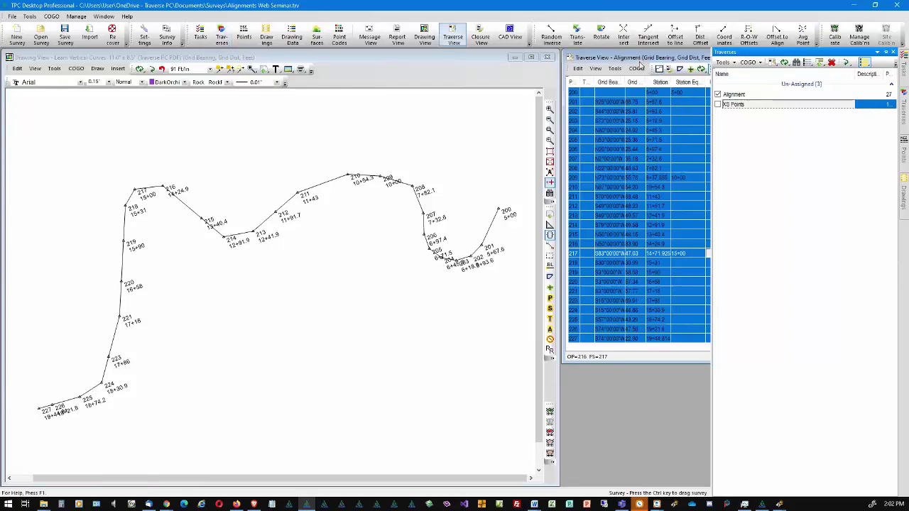
{"action": "left_click", "coordinate": [636, 69]}
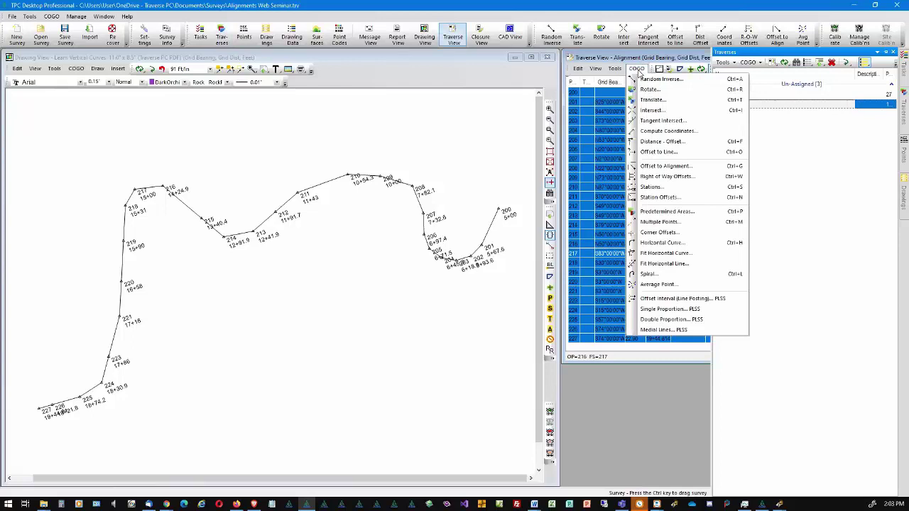
{"action": "left_click", "coordinate": [652, 187]}
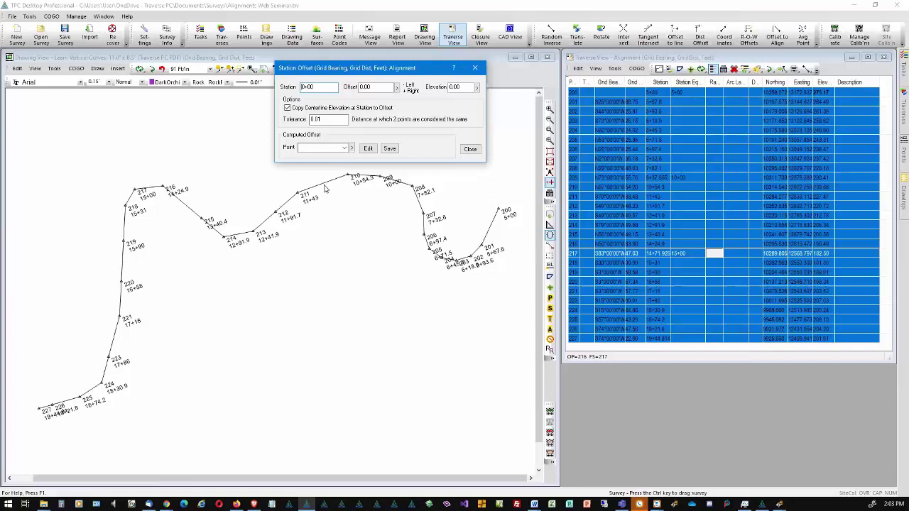
{"action": "double_click", "coordinate": [318, 88]}
{"action": "type", "text": "11"}
{"action": "key", "text": "Tab"}
{"action": "type", "text": "50"}
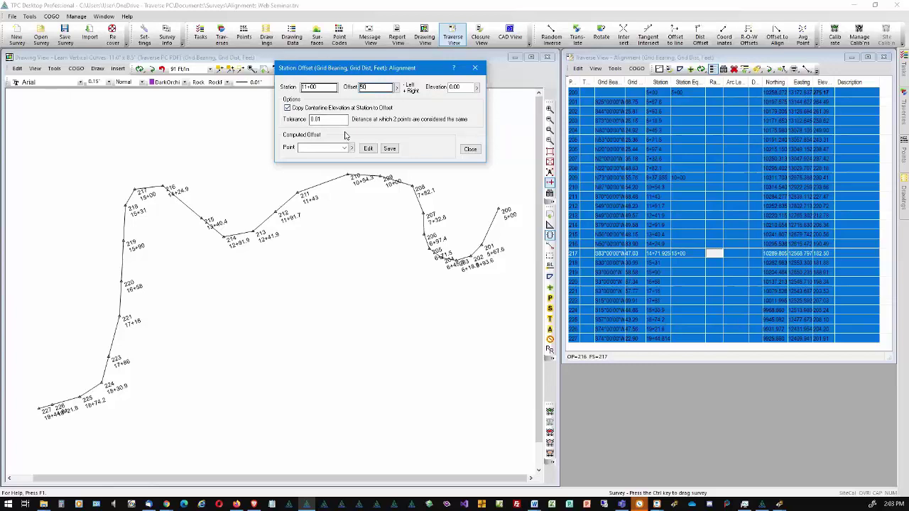
{"action": "left_click", "coordinate": [326, 147]}
{"action": "key", "text": "BackSpace"}
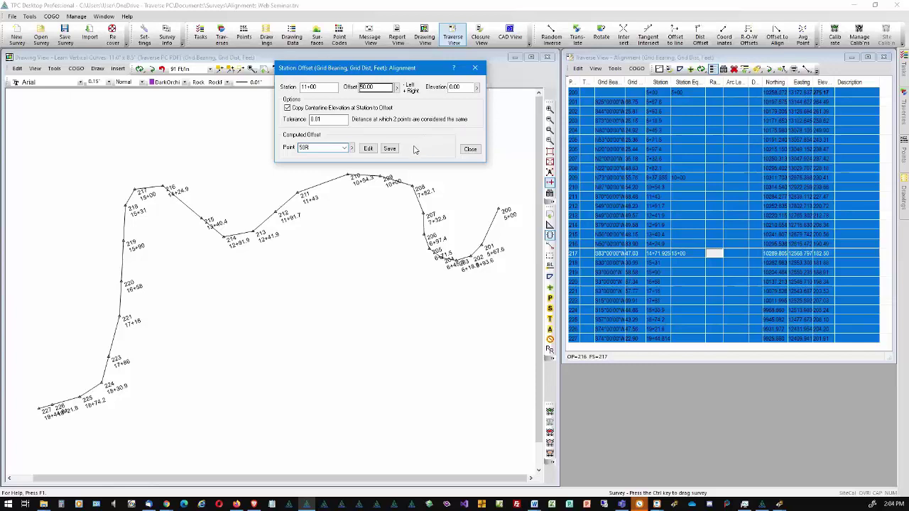
{"action": "left_click", "coordinate": [389, 149]}
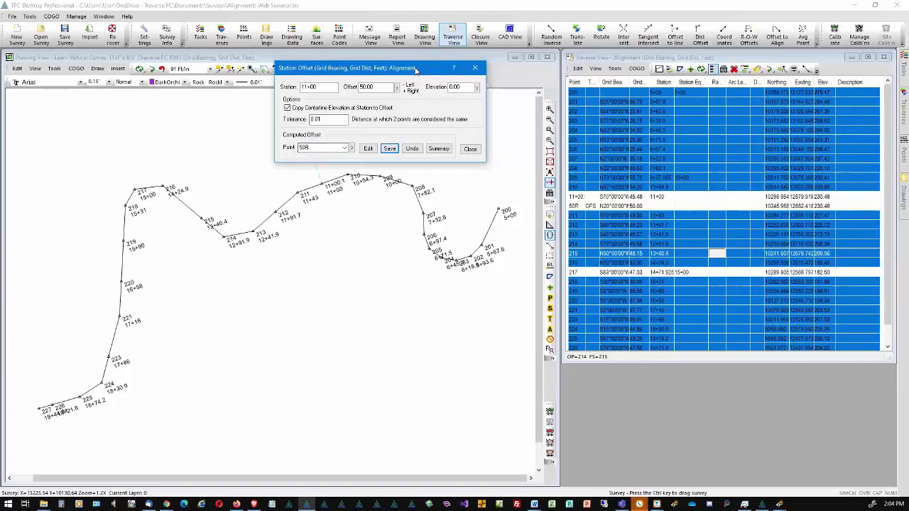
- Save a second offset point named 50L at station 11+00 with an offset of -50
{"action": "left_click_drag", "start_coordinate": [415, 69], "coordinate": [591, 40]}
{"action": "left_click", "coordinate": [591, 206]}
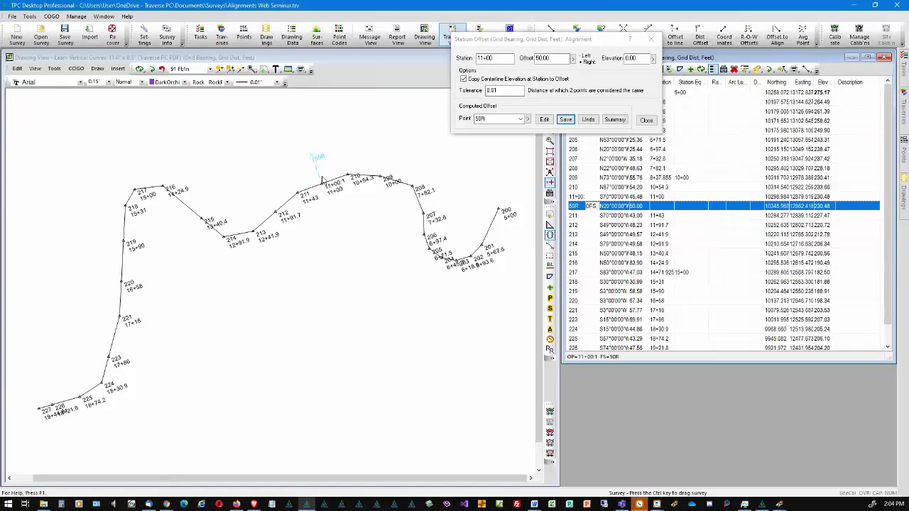
{"action": "double_click", "coordinate": [543, 59]}
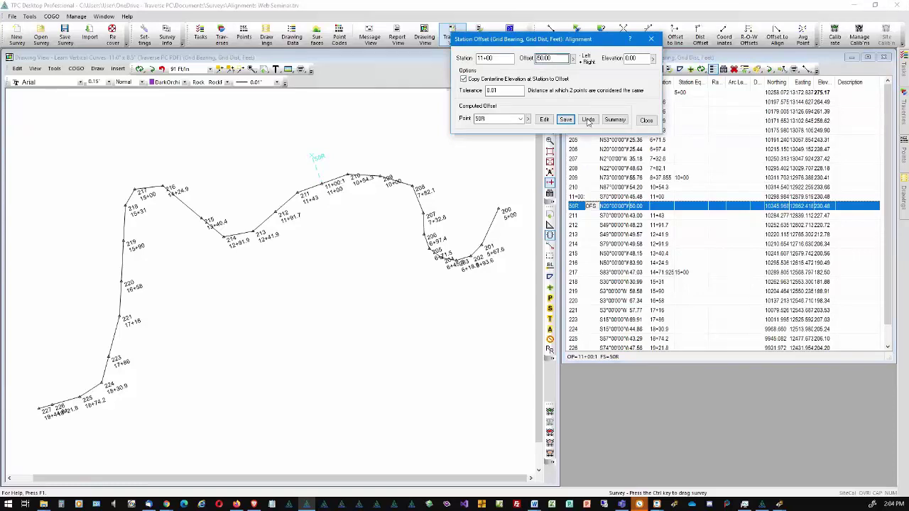
{"action": "double_click", "coordinate": [511, 118]}
{"action": "left_click", "coordinate": [501, 120]}
{"action": "key", "text": "BackSpace"}
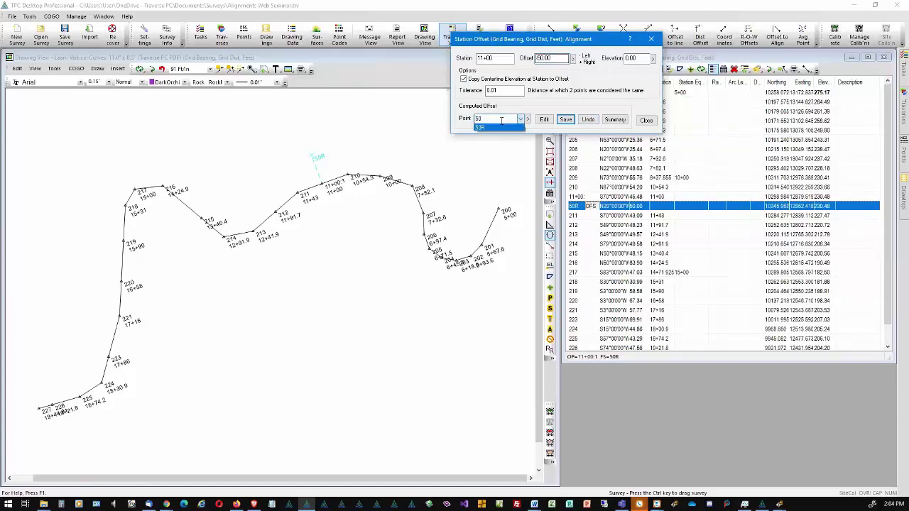
{"action": "type", "text": "L"}
{"action": "left_click", "coordinate": [566, 120]}
{"action": "left_click", "coordinate": [597, 217]}
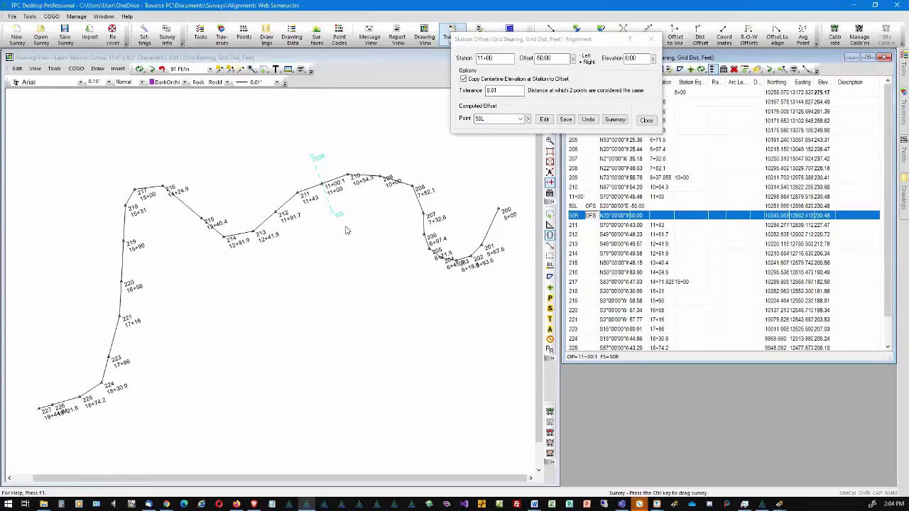
- Compare the elevations of offset points 50L and 50R with their 11+00 centerline point and close the Station Offset routine
{"action": "left_click", "coordinate": [824, 202]}
{"action": "left_click", "coordinate": [824, 206]}
{"action": "left_click", "coordinate": [824, 215]}
{"action": "right_click", "coordinate": [415, 258]}
{"action": "left_click", "coordinate": [364, 280]}
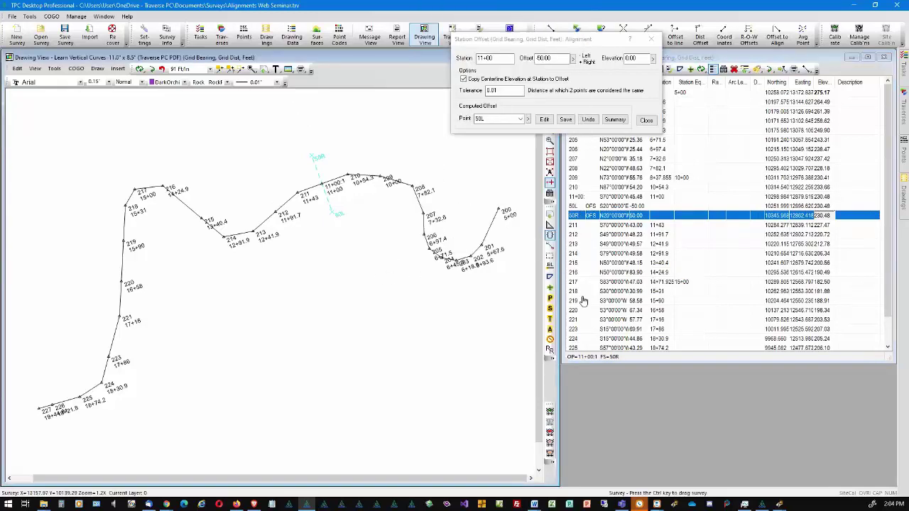
{"action": "left_click", "coordinate": [646, 121]}
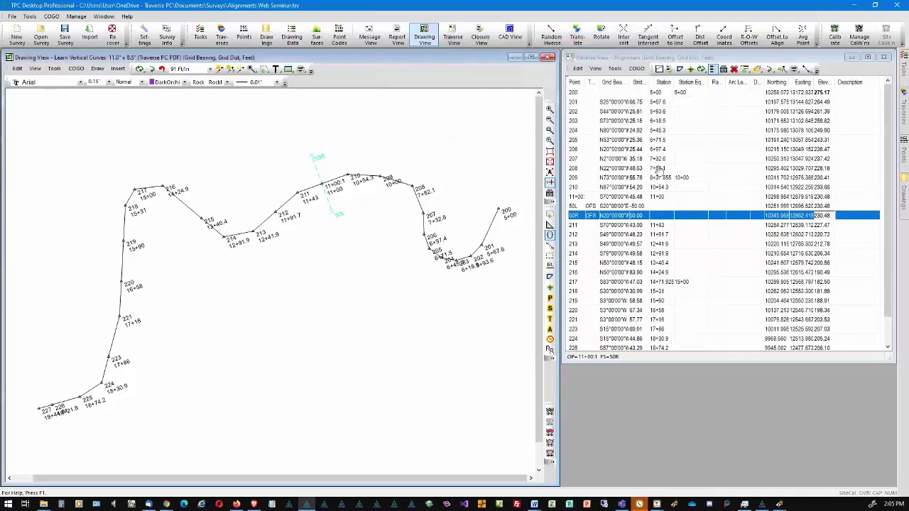
- Delete the offset points 50L and 50R from the Alignment traverse
{"action": "left_click_drag", "start_coordinate": [576, 214], "coordinate": [576, 205]}
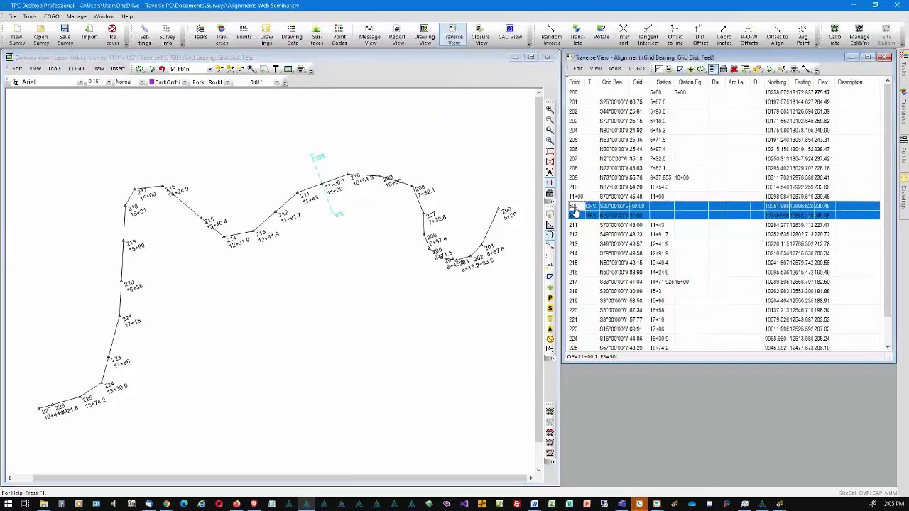
{"action": "key", "text": "Delete"}
{"action": "key", "text": "Return"}
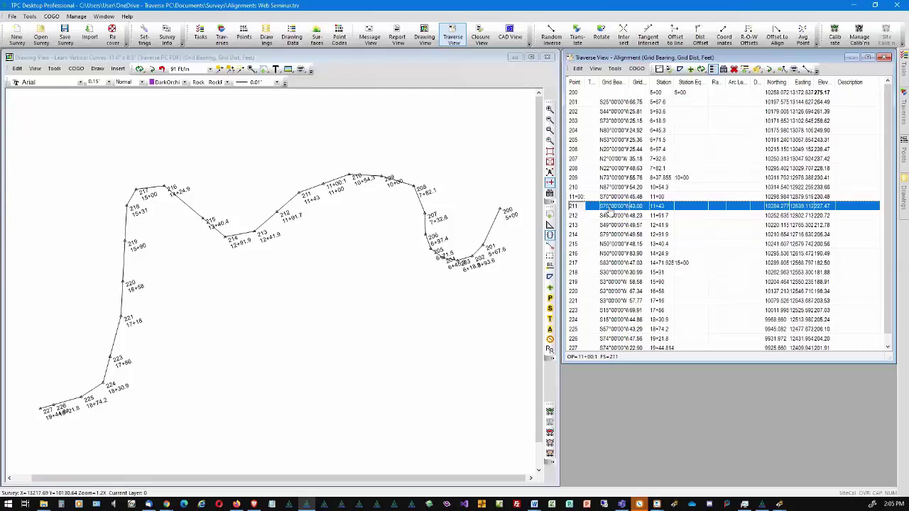
{"action": "left_click", "coordinate": [576, 197]}
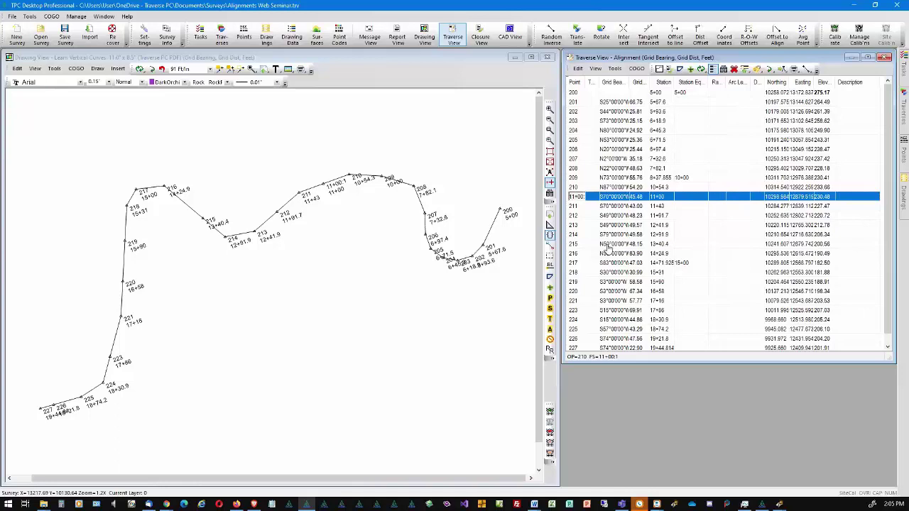
{"action": "right_click", "coordinate": [595, 220]}
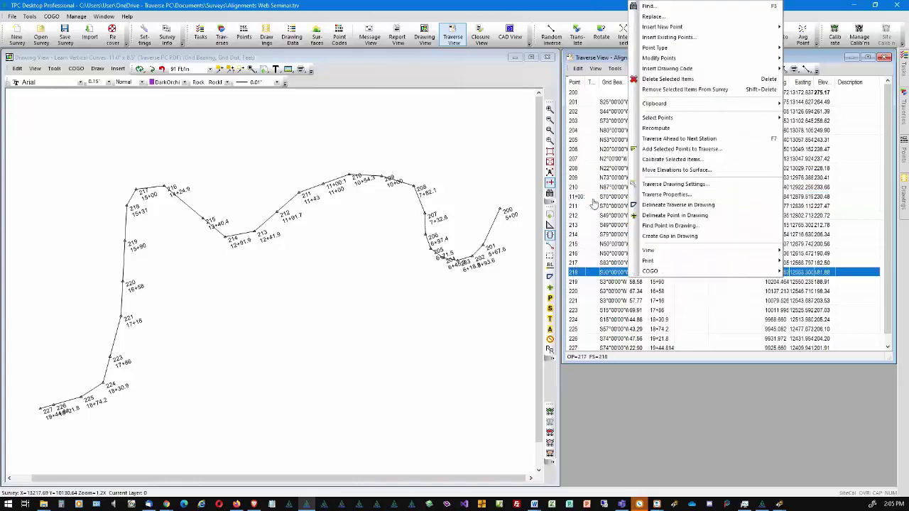
{"action": "key", "text": "Escape"}
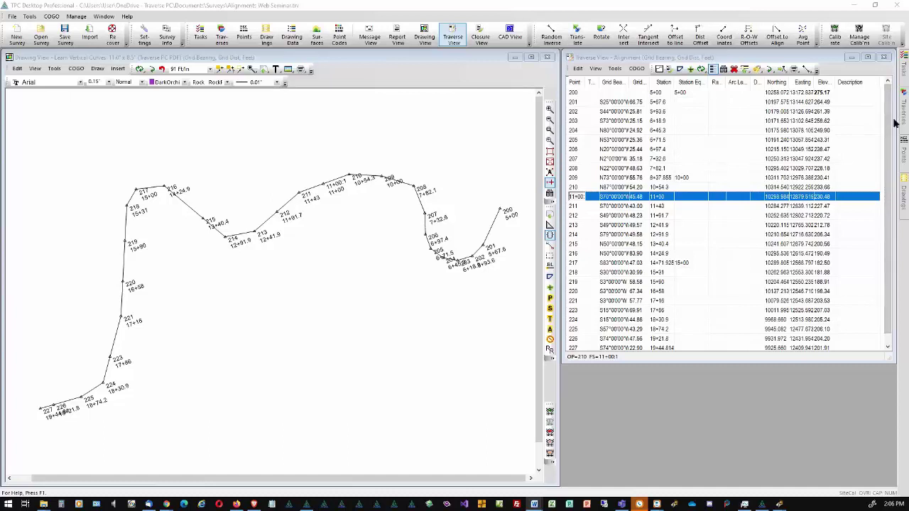
- Start COGO Offset to Alignment for the entire XS Points traverse, using Alignment as the reference traverse and a tolerance of 0.01
{"action": "mouse_move", "coordinate": [896, 122]}
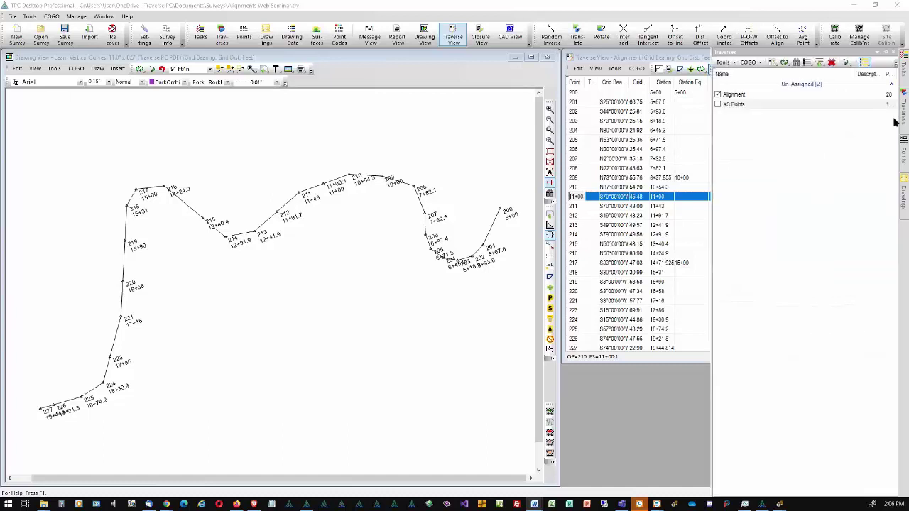
{"action": "left_click", "coordinate": [753, 107]}
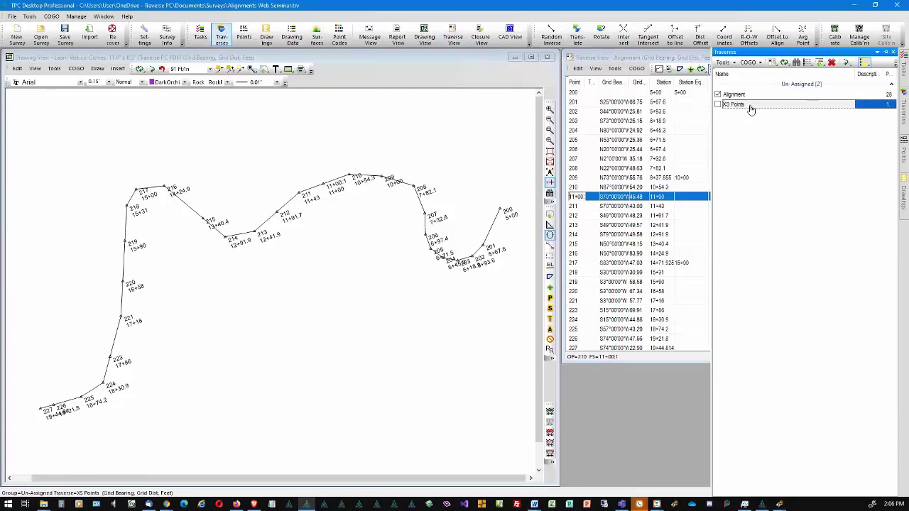
{"action": "right_click", "coordinate": [750, 109]}
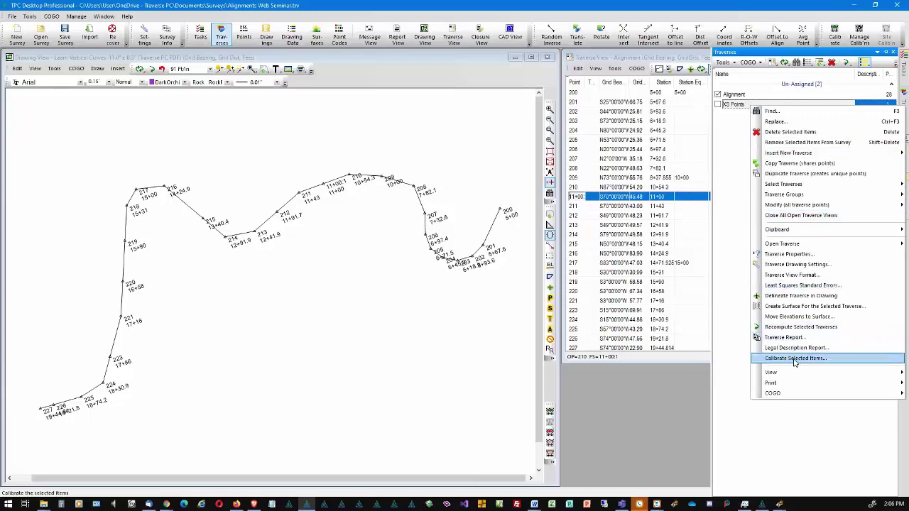
{"action": "mouse_move", "coordinate": [777, 396]}
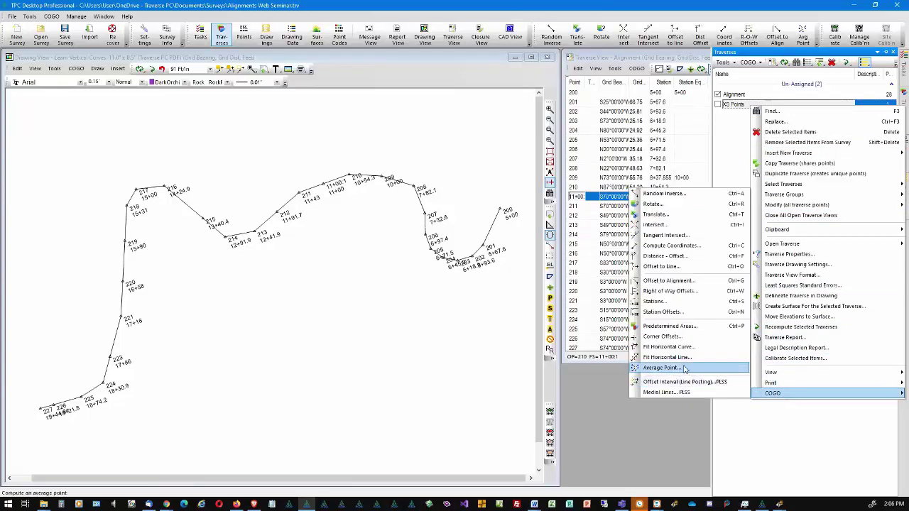
{"action": "left_click", "coordinate": [687, 282]}
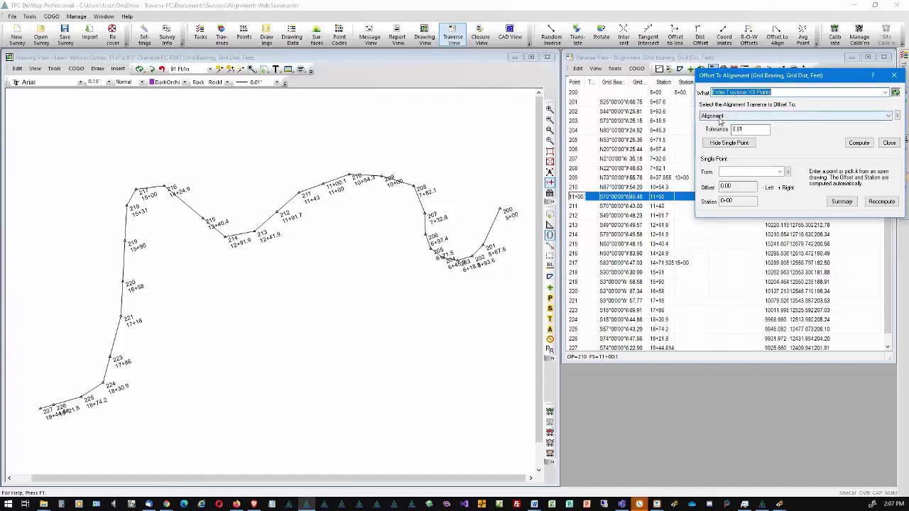
{"action": "left_click", "coordinate": [888, 117]}
{"action": "left_click", "coordinate": [886, 122]}
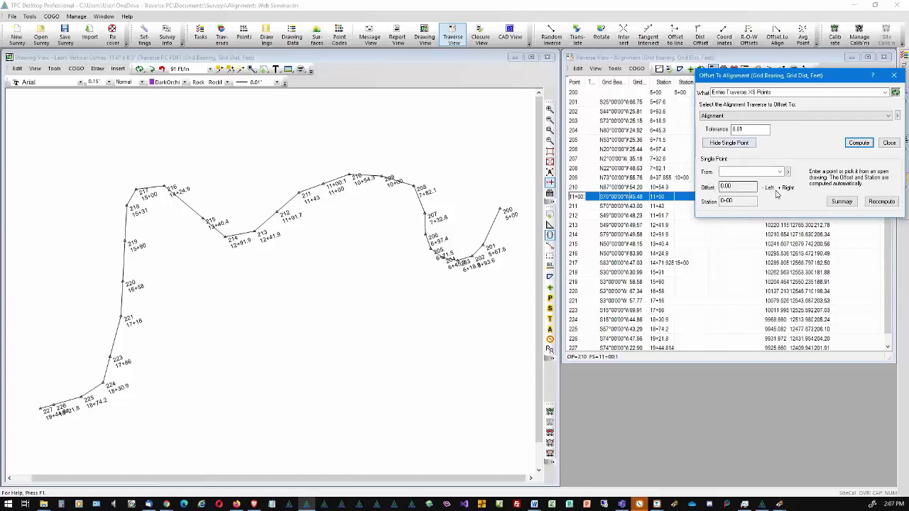
{"action": "left_click", "coordinate": [739, 144]}
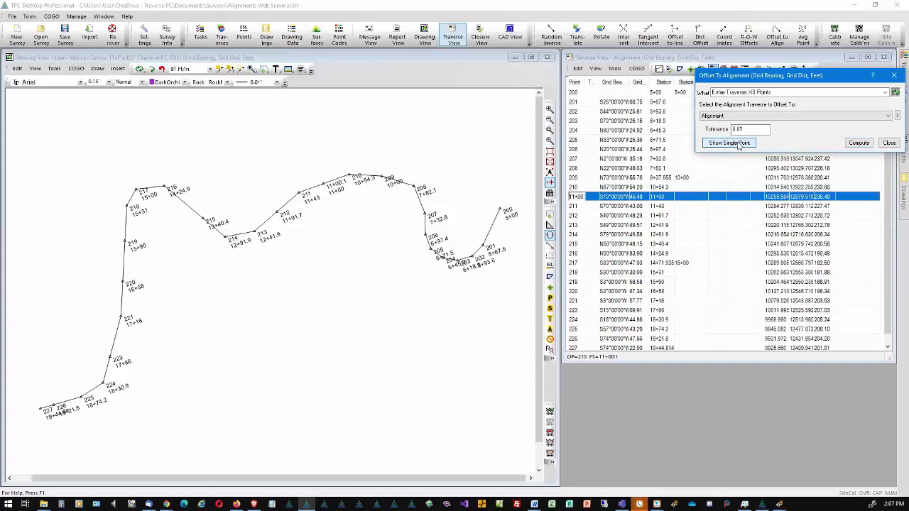
{"action": "left_click", "coordinate": [738, 144]}
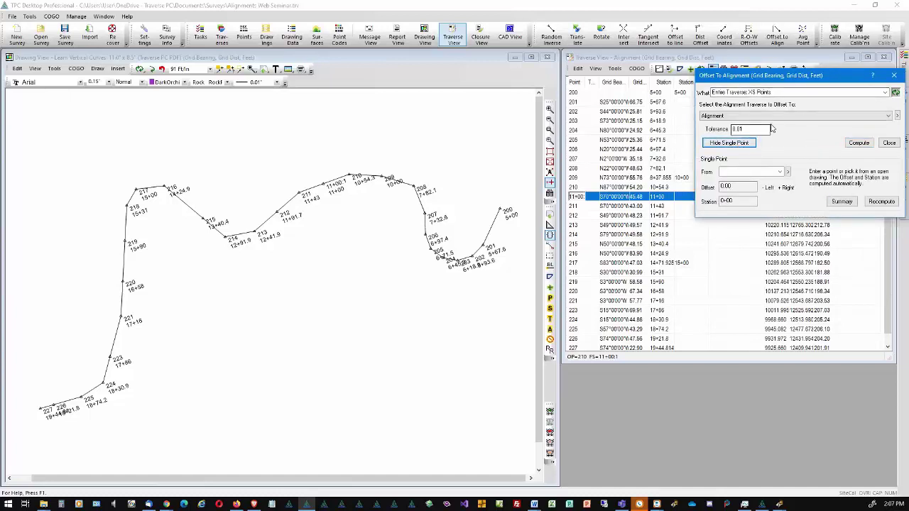
- Compute the offsets of all XS Points to the Alignment traverse, then close the Offset to Alignment routine
{"action": "left_click", "coordinate": [860, 144]}
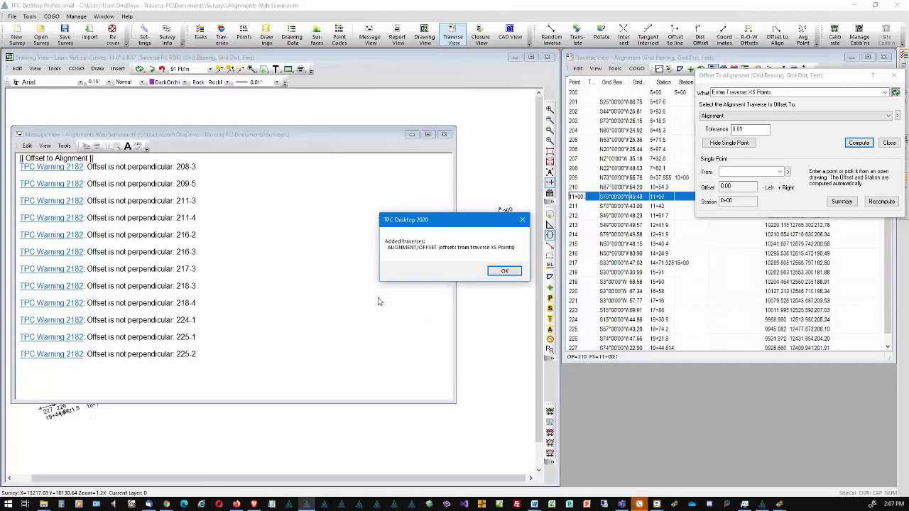
{"action": "left_click", "coordinate": [504, 273]}
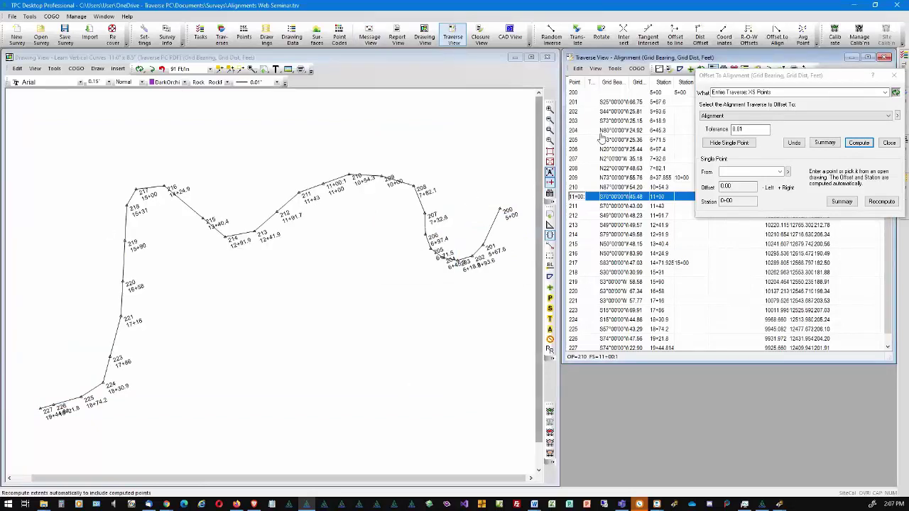
{"action": "left_click", "coordinate": [893, 77]}
{"action": "left_click", "coordinate": [894, 77]}
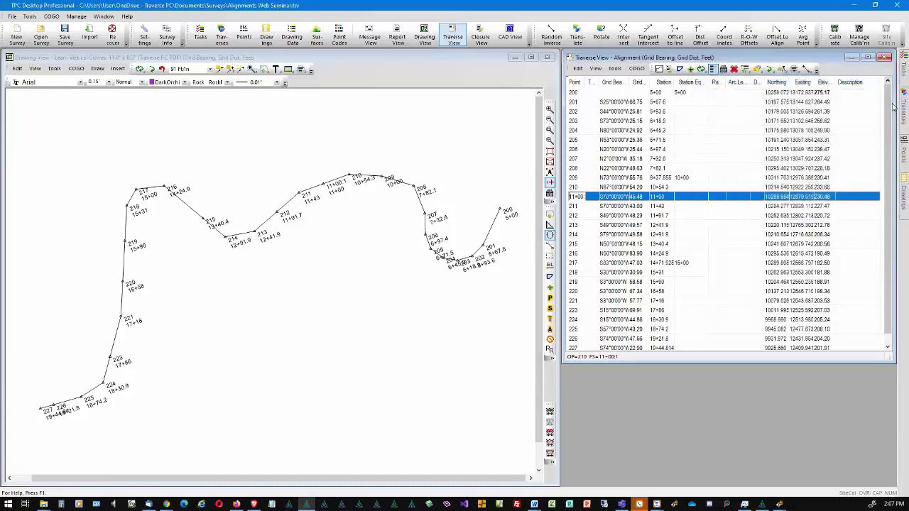
- Show the ALIGNMENT/OFFSET traverse in the drawing
{"action": "mouse_move", "coordinate": [896, 121]}
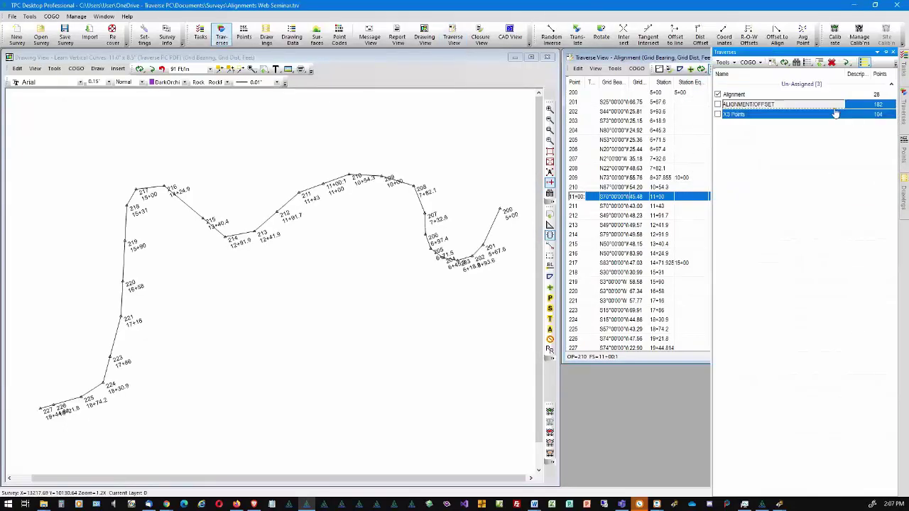
{"action": "left_click", "coordinate": [782, 106]}
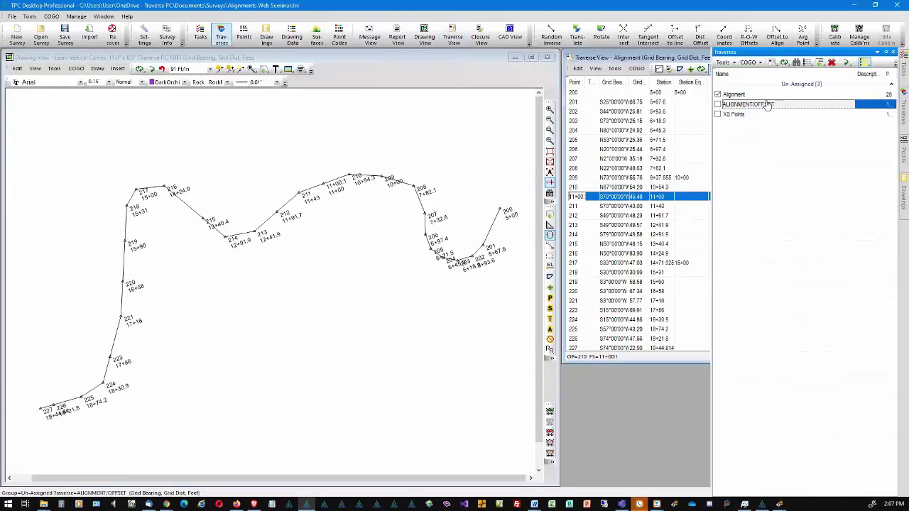
{"action": "left_click", "coordinate": [717, 104]}
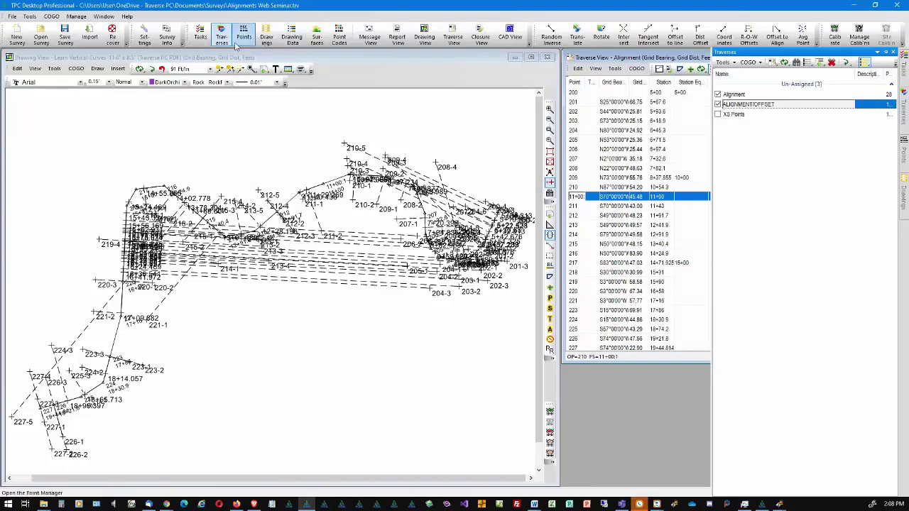
- Review the Offset to Alignment warnings and the help topic for the non-perpendicular offset at 211-3, then close both
{"action": "left_click", "coordinate": [370, 36]}
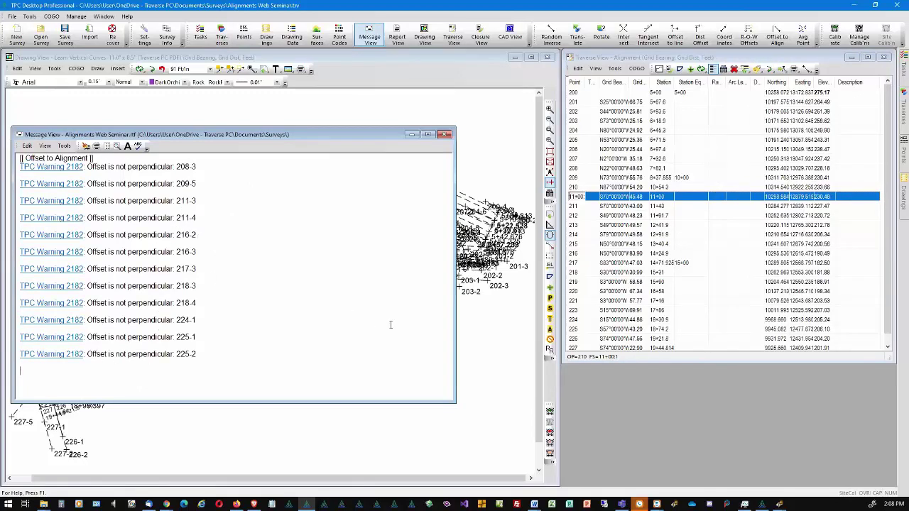
{"action": "left_click", "coordinate": [56, 202]}
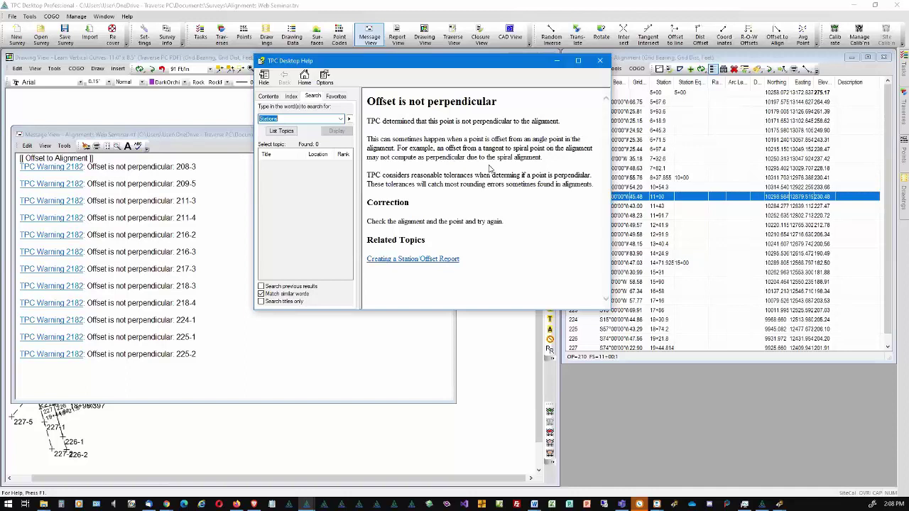
{"action": "left_click", "coordinate": [599, 63]}
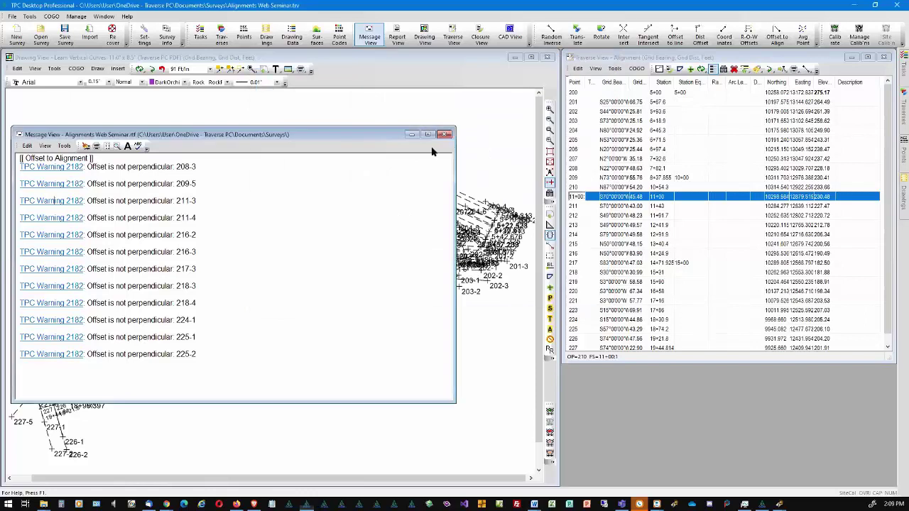
{"action": "left_click", "coordinate": [445, 135]}
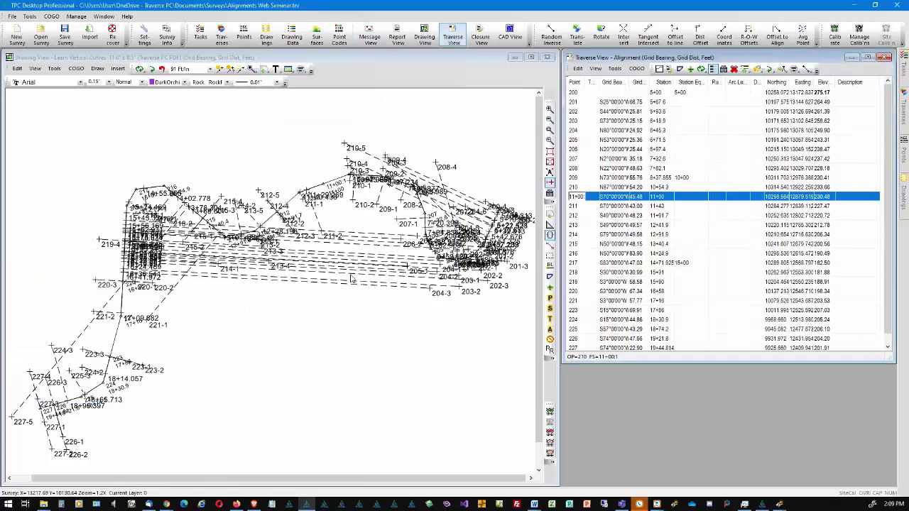
- Set the side shot line type of the ALIGNMENT/OFFSET traverse to None in its drawing settings
{"action": "right_click", "coordinate": [349, 270]}
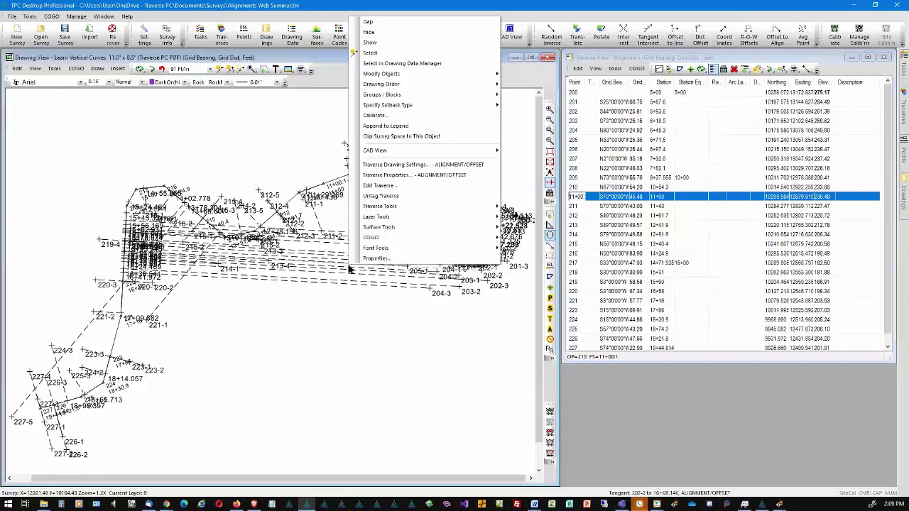
{"action": "left_click", "coordinate": [405, 165]}
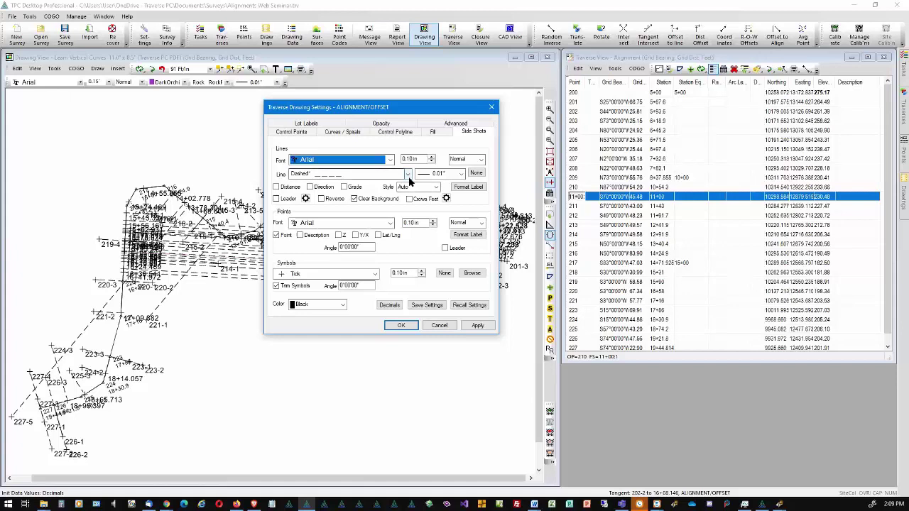
{"action": "left_click", "coordinate": [476, 173]}
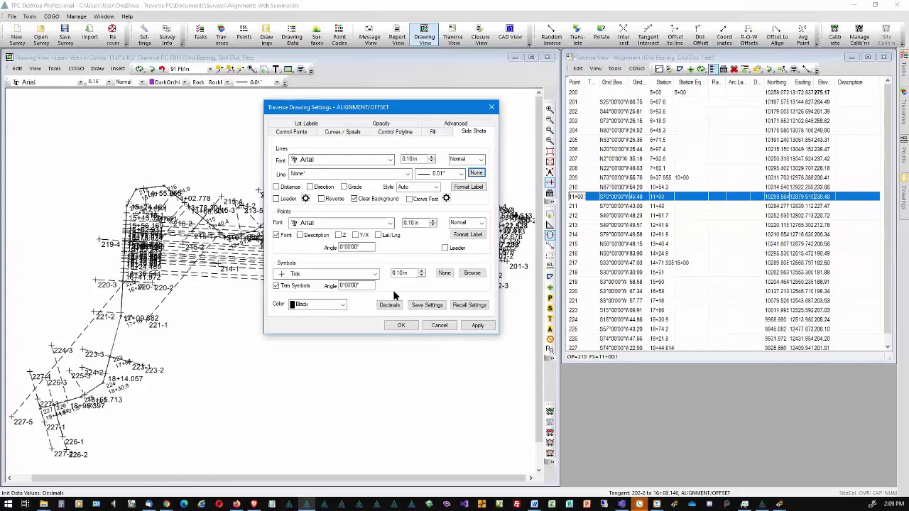
{"action": "left_click", "coordinate": [402, 326]}
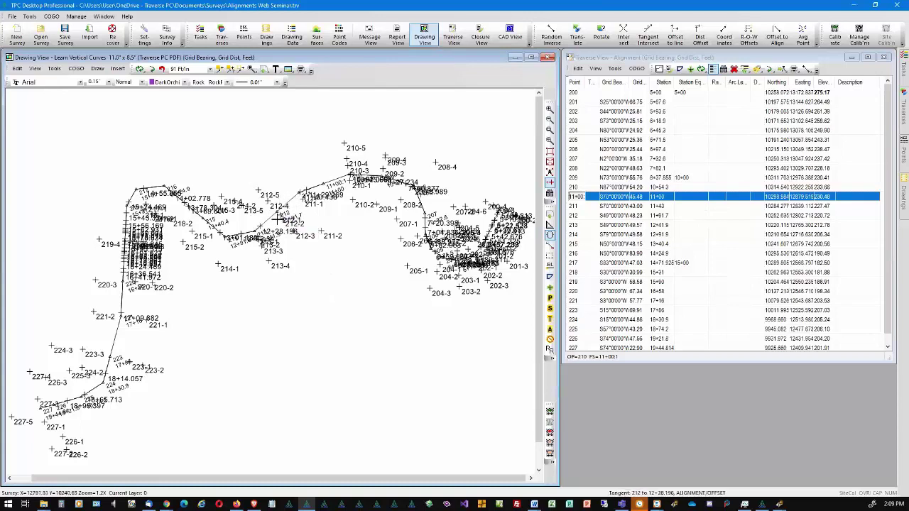
- Examine the side shots and computed station points around alignment point 212 in the drawing
{"action": "left_click", "coordinate": [549, 130]}
{"action": "left_click", "coordinate": [263, 197]}
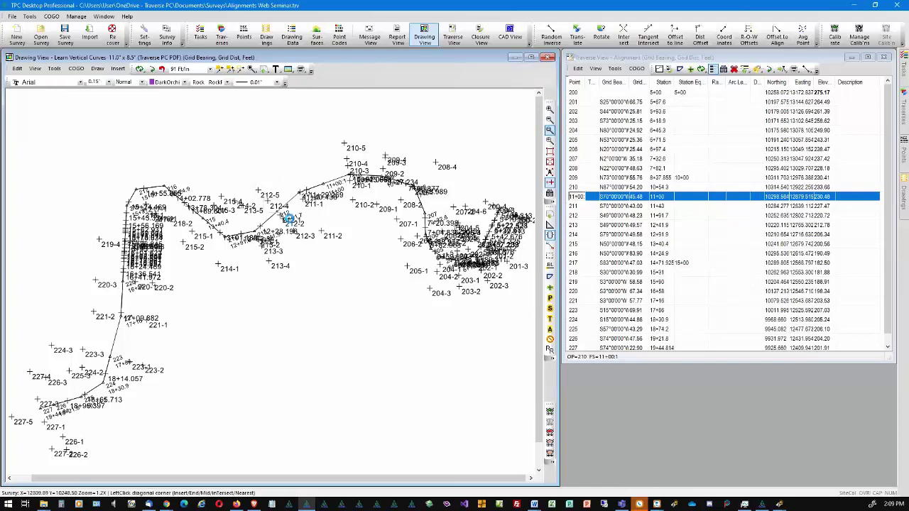
{"action": "left_click", "coordinate": [303, 240]}
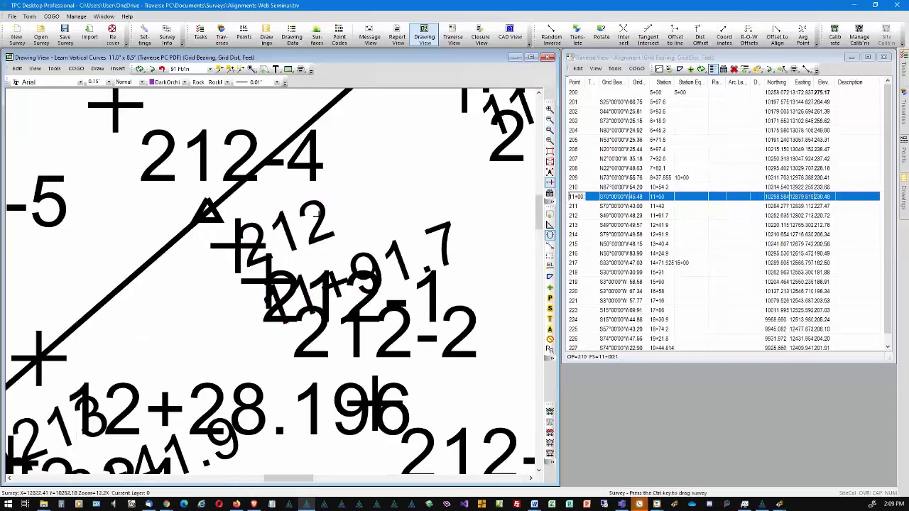
{"action": "mouse_move", "coordinate": [323, 220]}
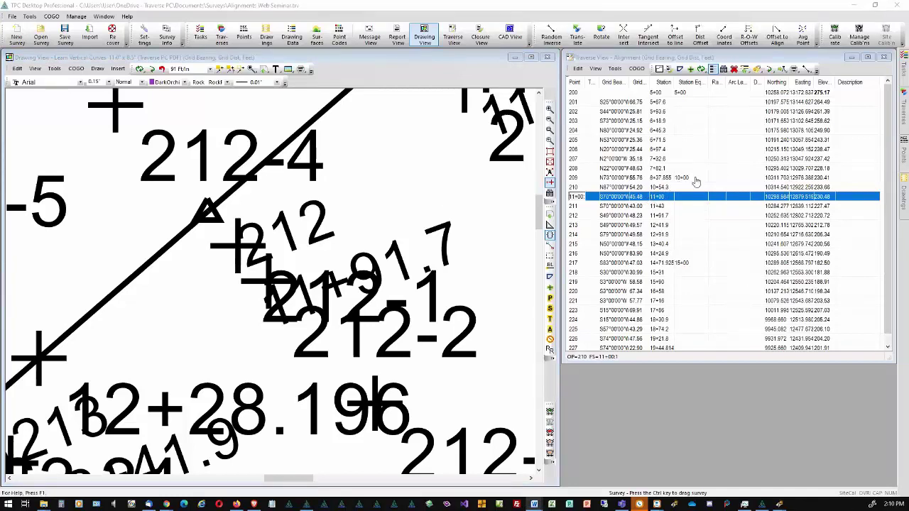
- Reopen COGO Offset to Alignment from the ALIGNMENT/OFFSET traverse and undo the offset computation
{"action": "mouse_move", "coordinate": [895, 121]}
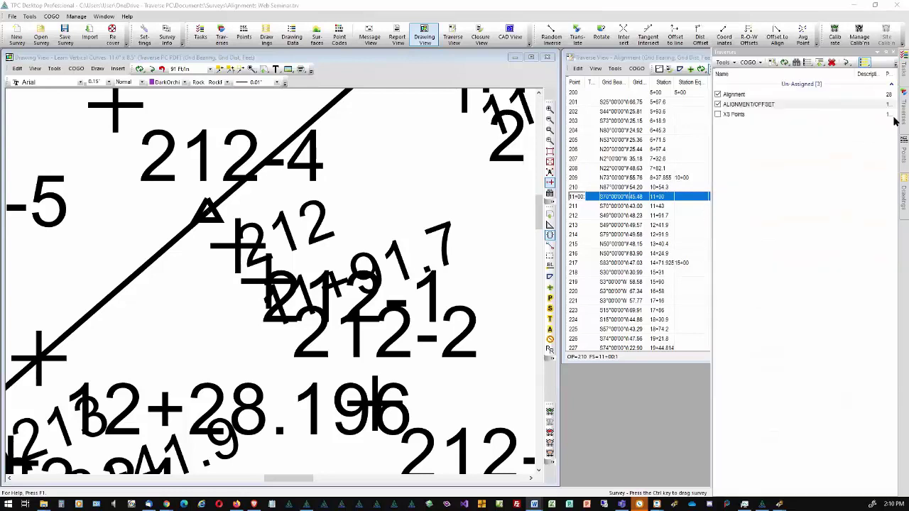
{"action": "left_click", "coordinate": [768, 105]}
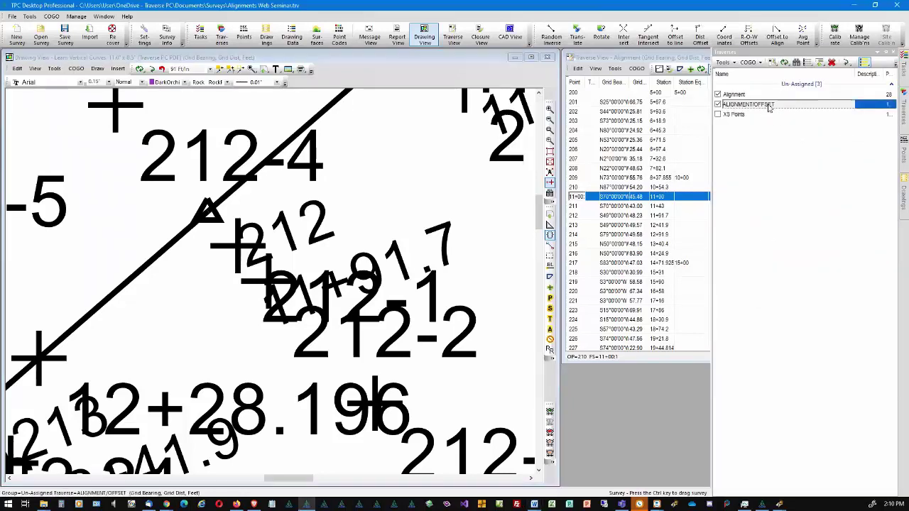
{"action": "right_click", "coordinate": [768, 106]}
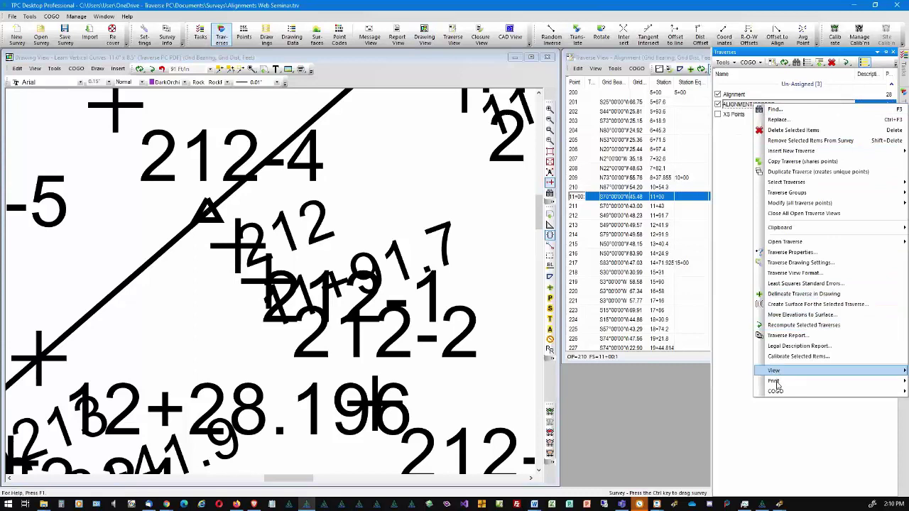
{"action": "mouse_move", "coordinate": [775, 391]}
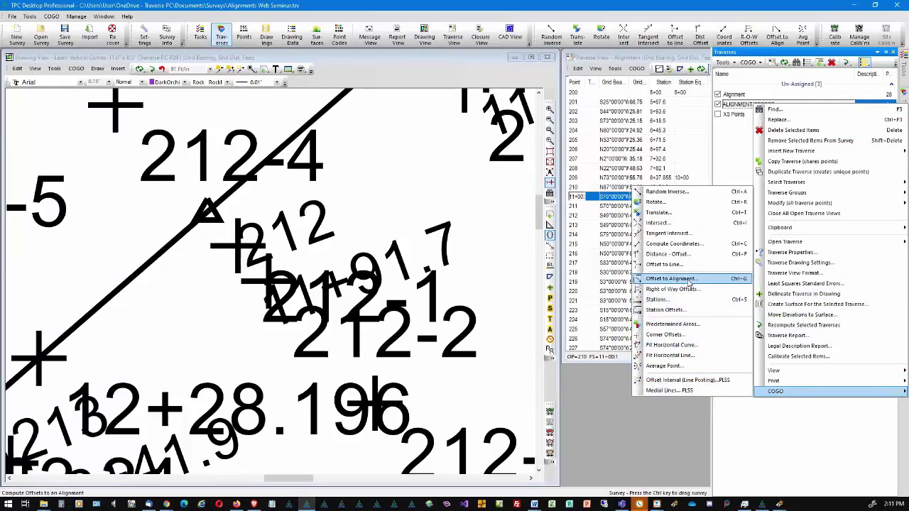
{"action": "left_click", "coordinate": [671, 278]}
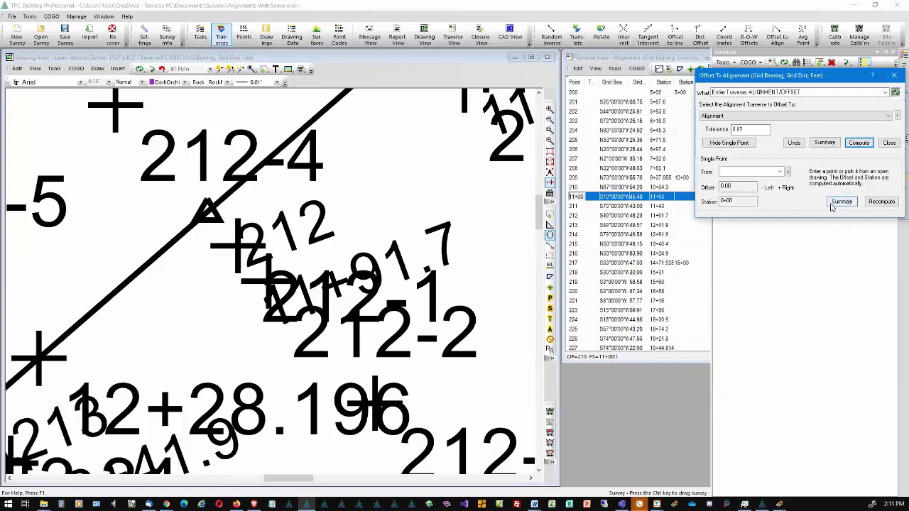
{"action": "left_click", "coordinate": [793, 142]}
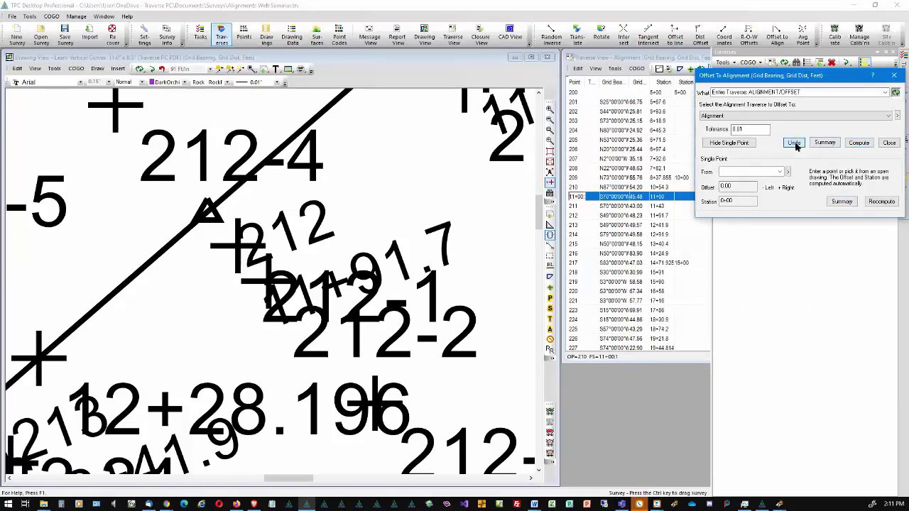
{"action": "left_click", "coordinate": [418, 399]}
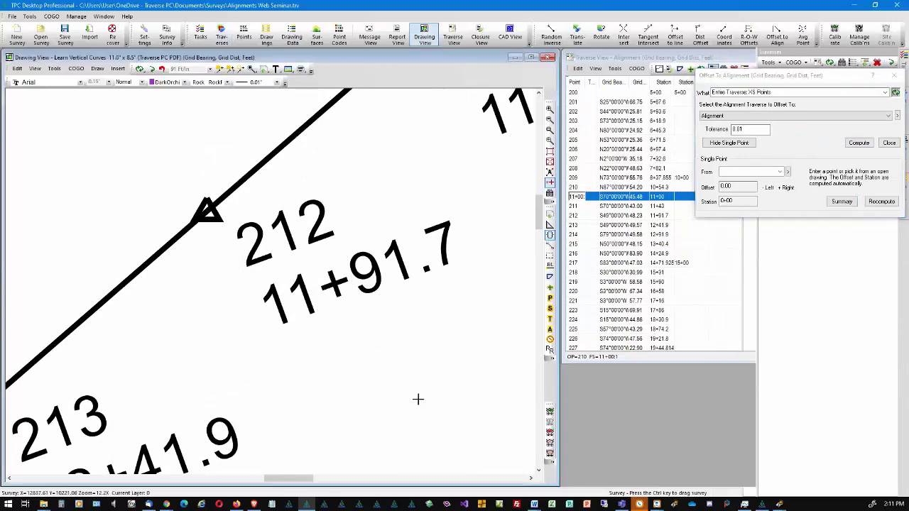
- Close Offset to Alignment and compute a least squares Fit Horizontal Curve for Alignment points 216 through 218
{"action": "left_click", "coordinate": [894, 76]}
{"action": "scroll", "coordinate": [369, 287], "scroll_direction": "down", "scroll_amount": 6}
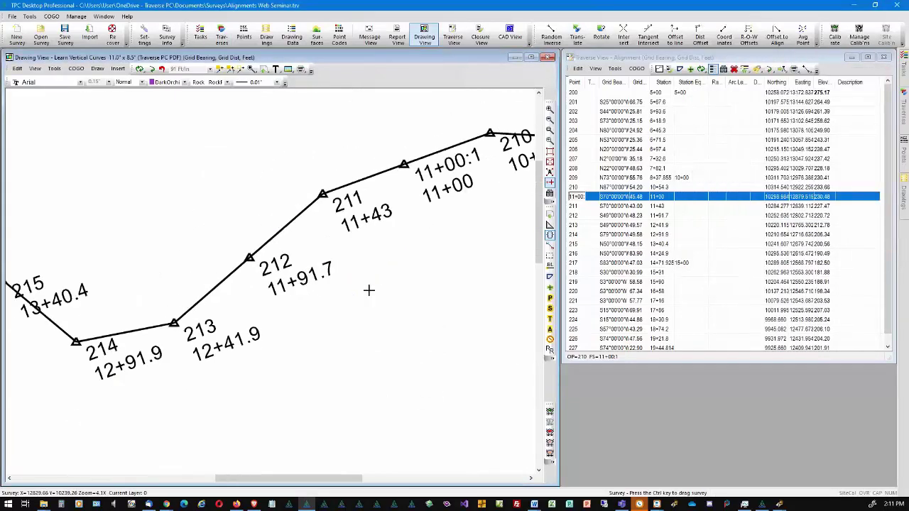
{"action": "scroll", "coordinate": [369, 306], "scroll_direction": "down", "scroll_amount": 1}
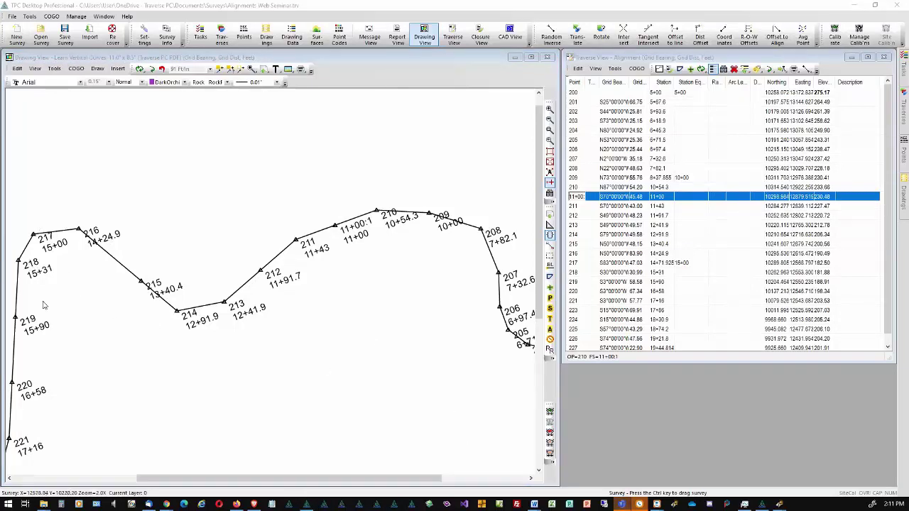
{"action": "left_click", "coordinate": [576, 255]}
{"action": "left_click", "coordinate": [577, 273], "text": "shift"}
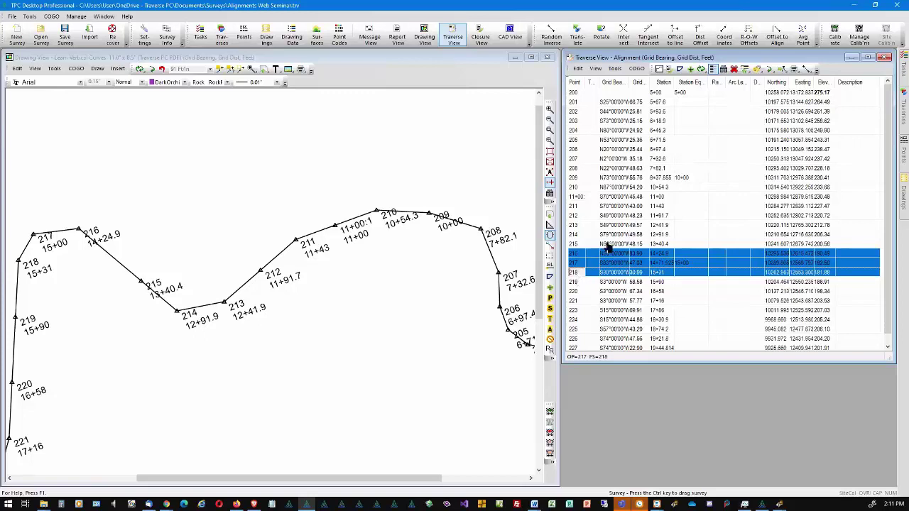
{"action": "left_click", "coordinate": [636, 70]}
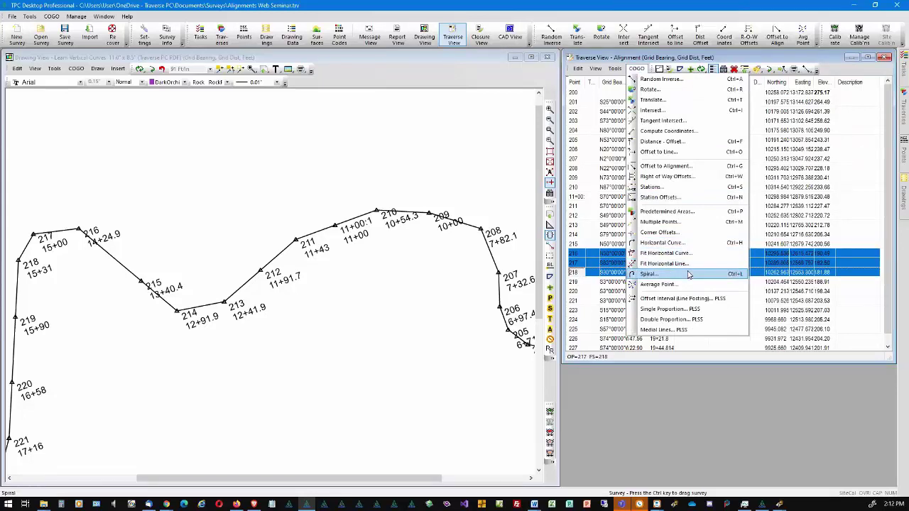
{"action": "left_click", "coordinate": [680, 261]}
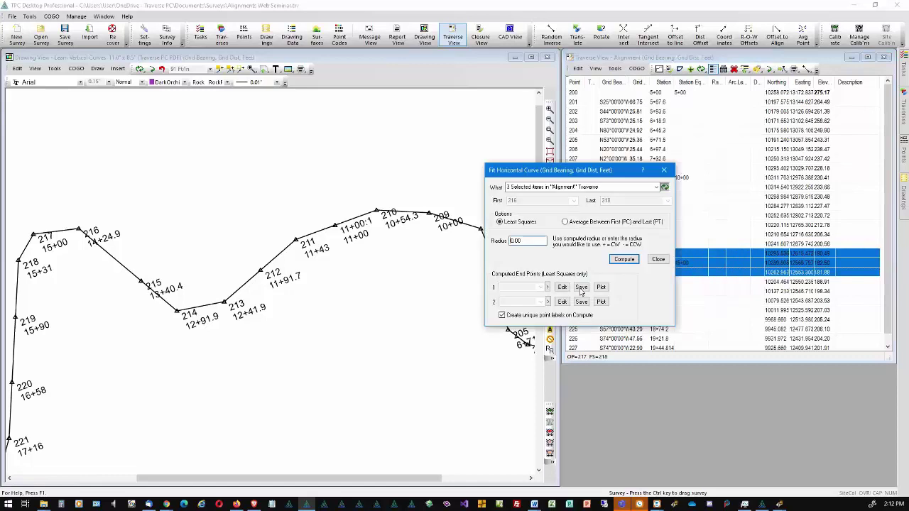
{"action": "left_click", "coordinate": [622, 259]}
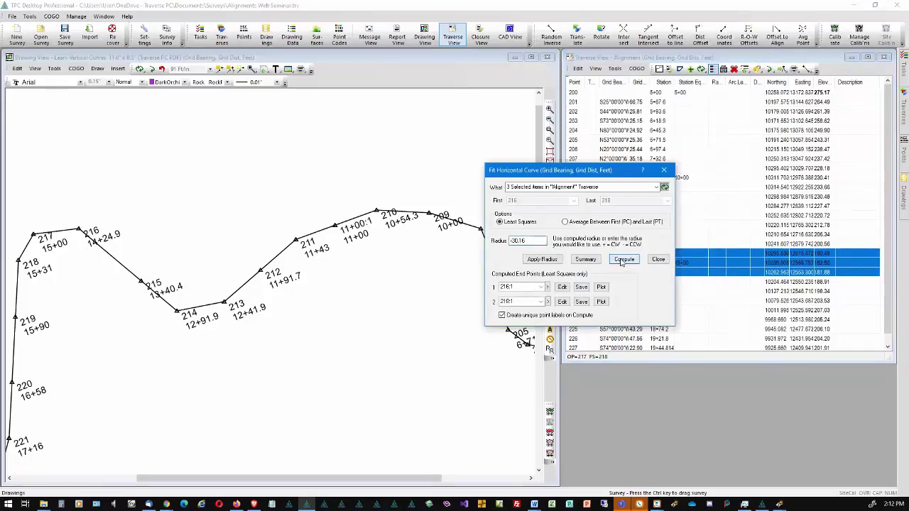
{"action": "left_click", "coordinate": [659, 260]}
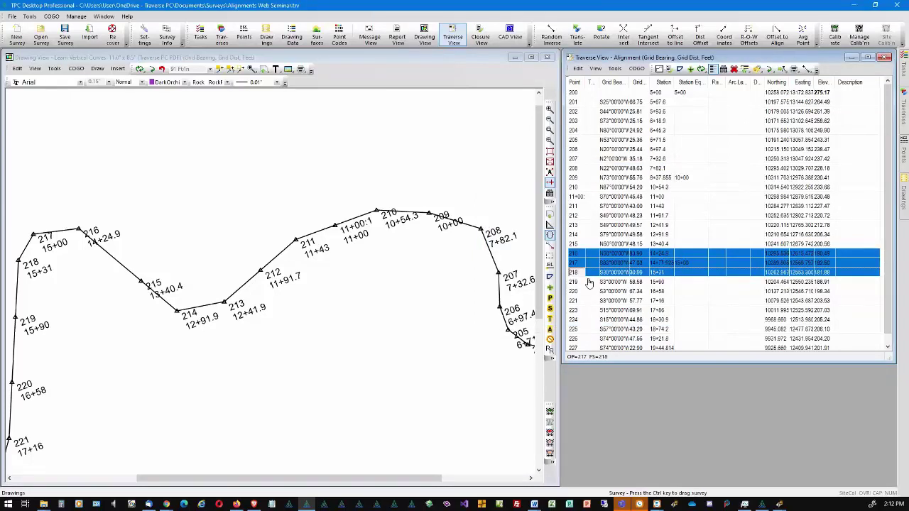
- Reopen Fit Horizontal Curve and apply the computed least squares radius to points 216 through 218
{"action": "left_click", "coordinate": [638, 71]}
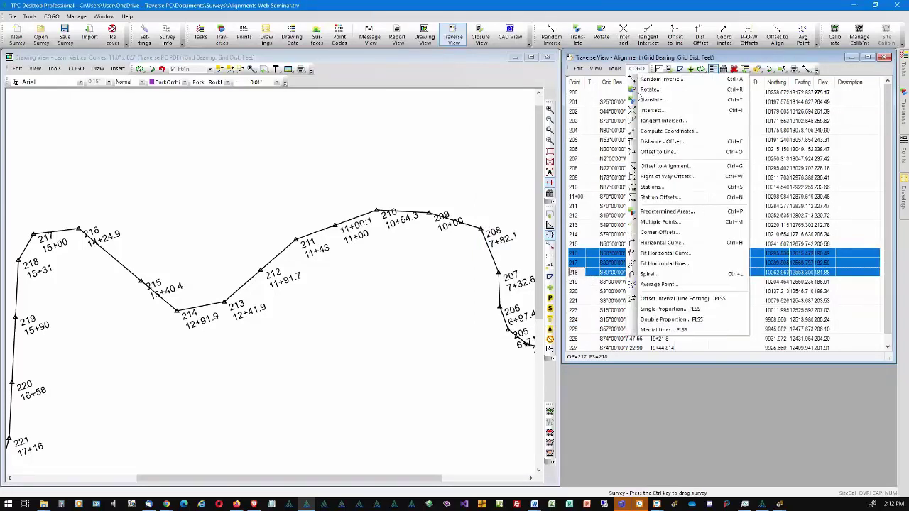
{"action": "left_click", "coordinate": [660, 254]}
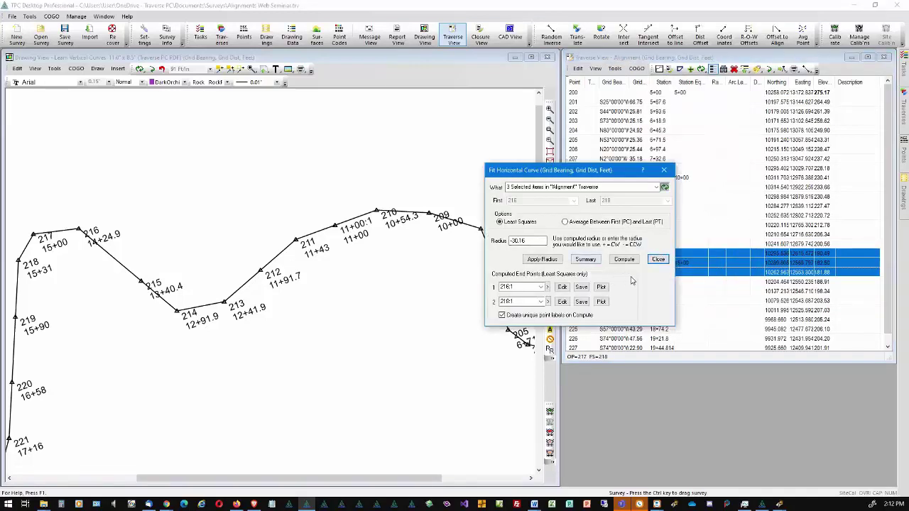
{"action": "left_click", "coordinate": [543, 259]}
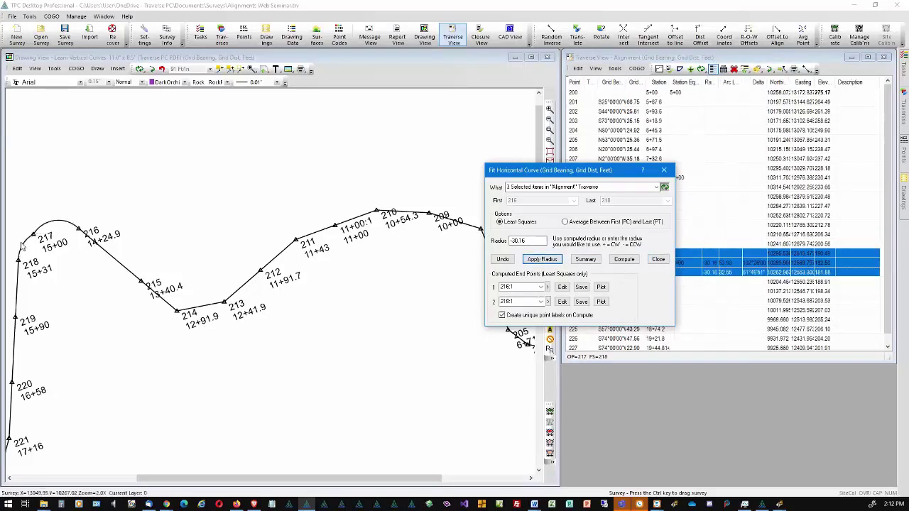
- Recompute the curve radius as the average between First (PC) and Last (PT), apply it, and close Fit Horizontal Curve
{"action": "left_click", "coordinate": [565, 221]}
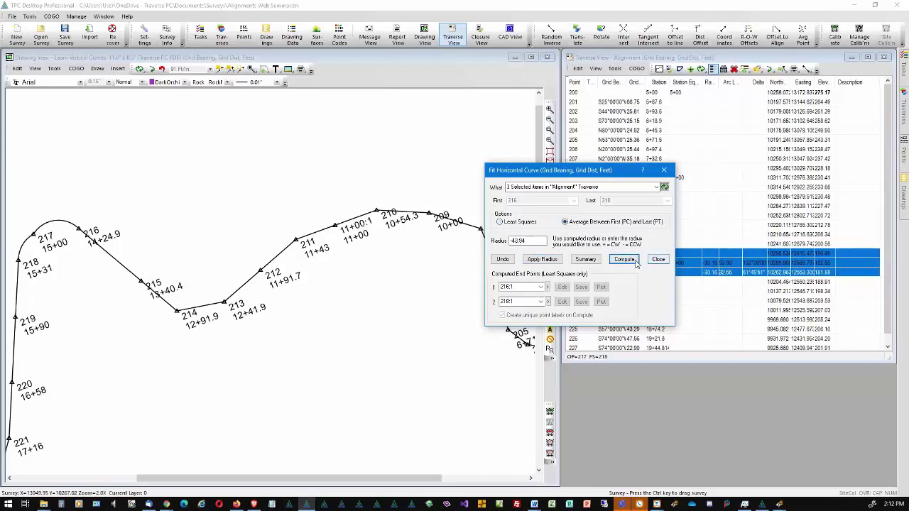
{"action": "left_click", "coordinate": [542, 263]}
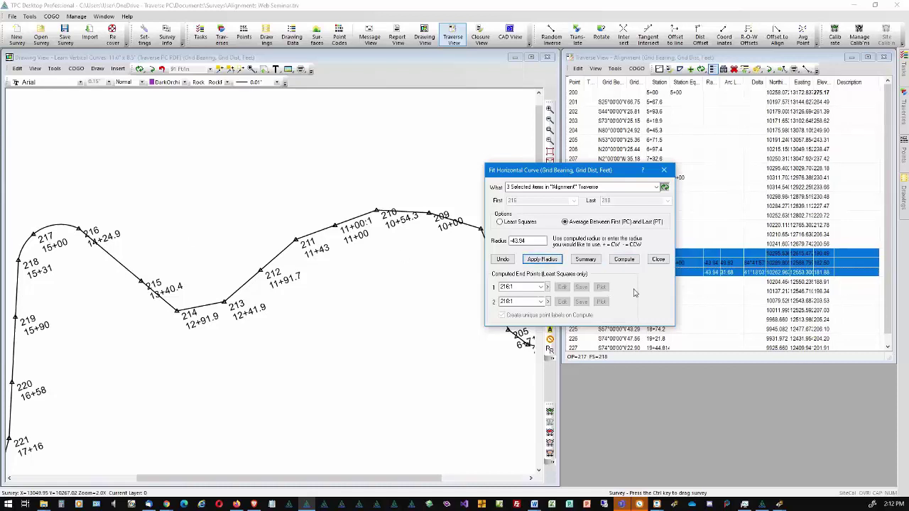
{"action": "left_click", "coordinate": [658, 259]}
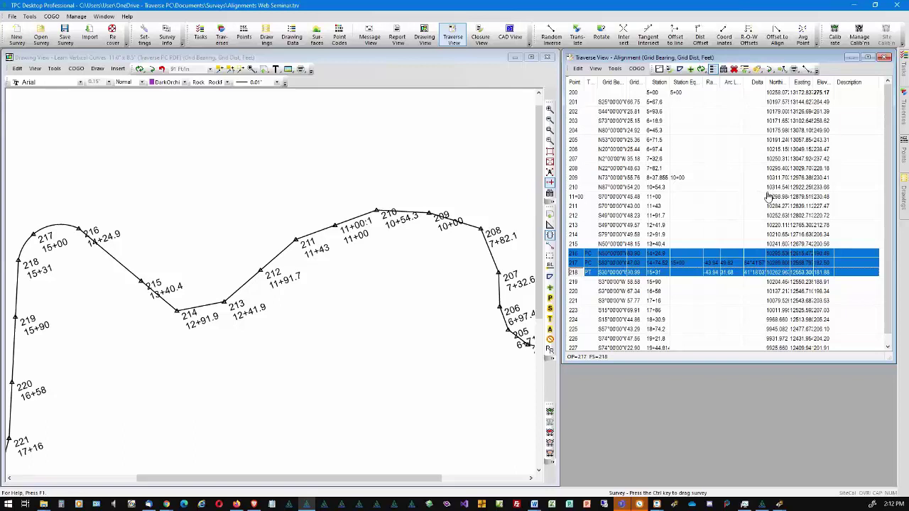
- Compute Offset to Alignment for the entire XS Points traverse against Alignment with tolerance 0.01, then close the messages and dialog
{"action": "mouse_move", "coordinate": [903, 110]}
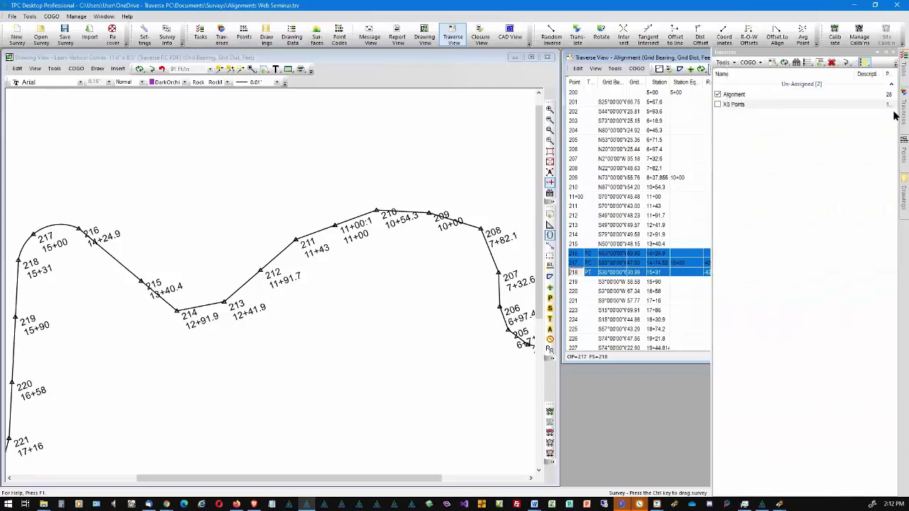
{"action": "right_click", "coordinate": [748, 105]}
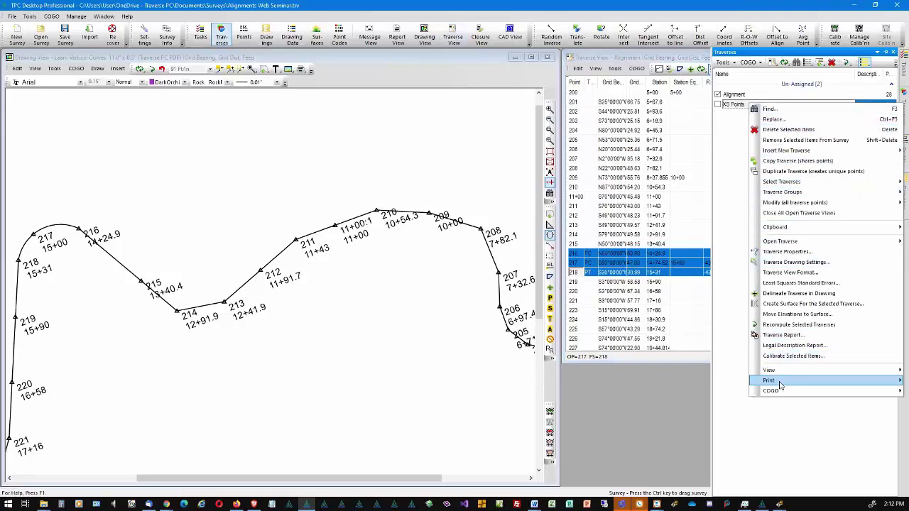
{"action": "mouse_move", "coordinate": [777, 390]}
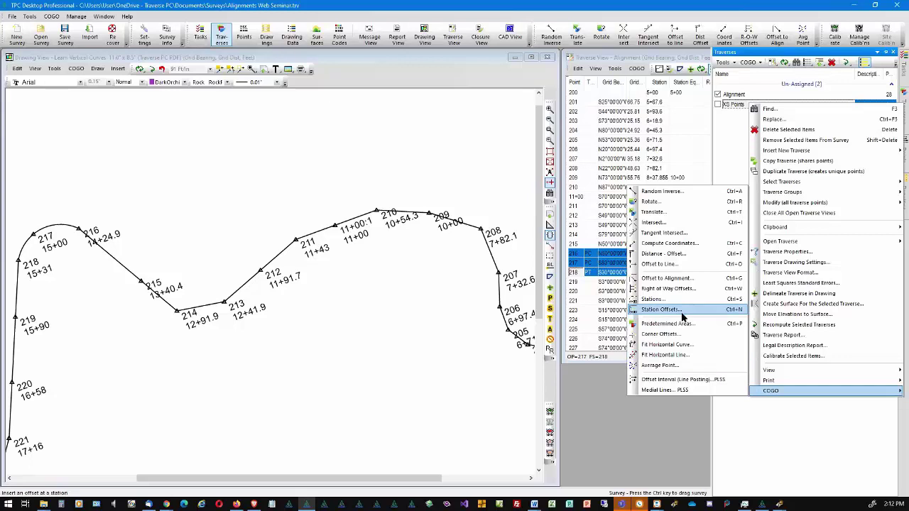
{"action": "left_click", "coordinate": [686, 278]}
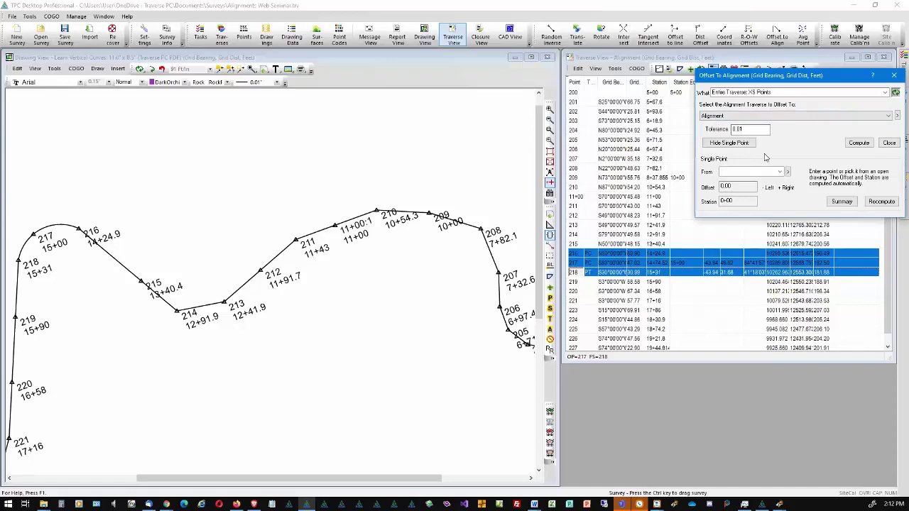
{"action": "left_click", "coordinate": [858, 143]}
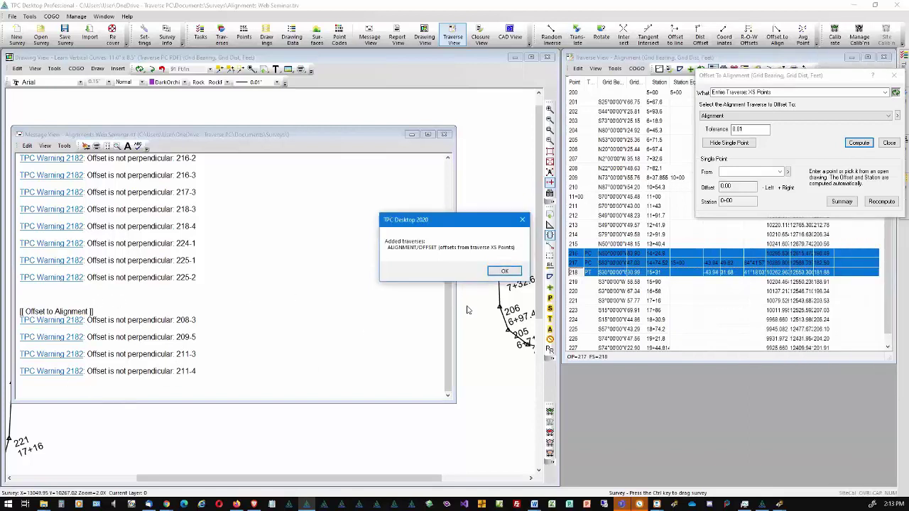
{"action": "left_click", "coordinate": [512, 274]}
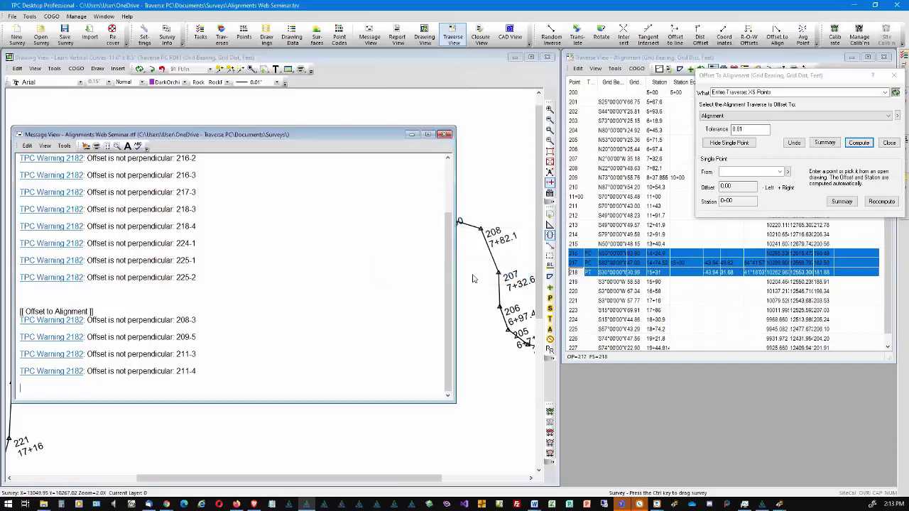
{"action": "left_click", "coordinate": [442, 134]}
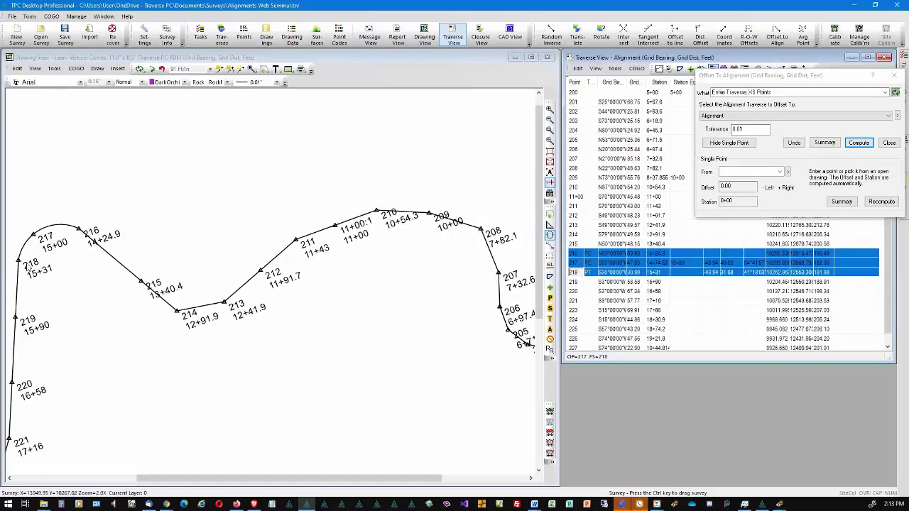
{"action": "left_click", "coordinate": [893, 77]}
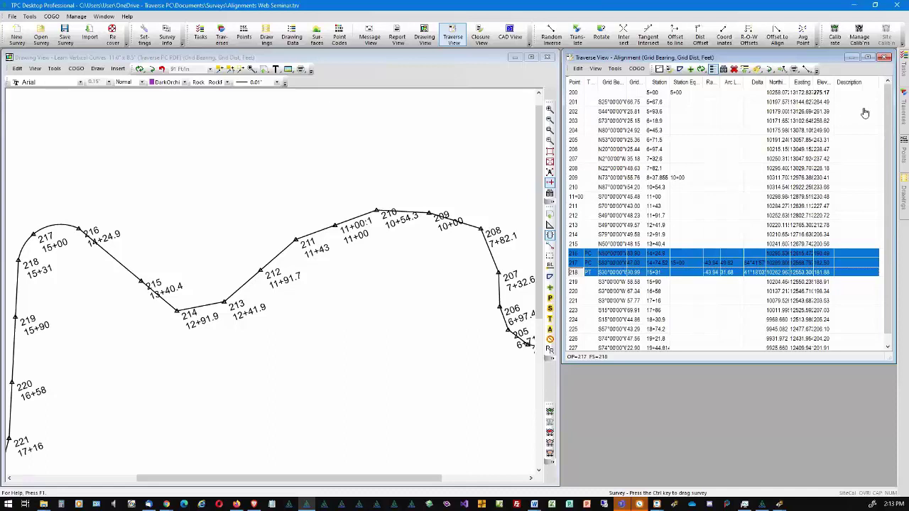
- Show the ALIGNMENT/OFFSET traverse in the drawing and stop labels and symbols from scaling with the zoom around the curve at 217
{"action": "mouse_move", "coordinate": [903, 92]}
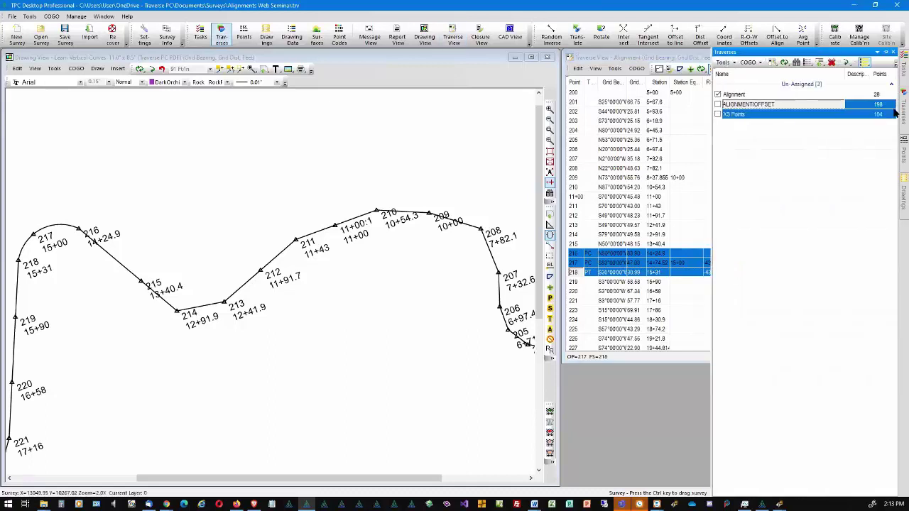
{"action": "left_click", "coordinate": [791, 106]}
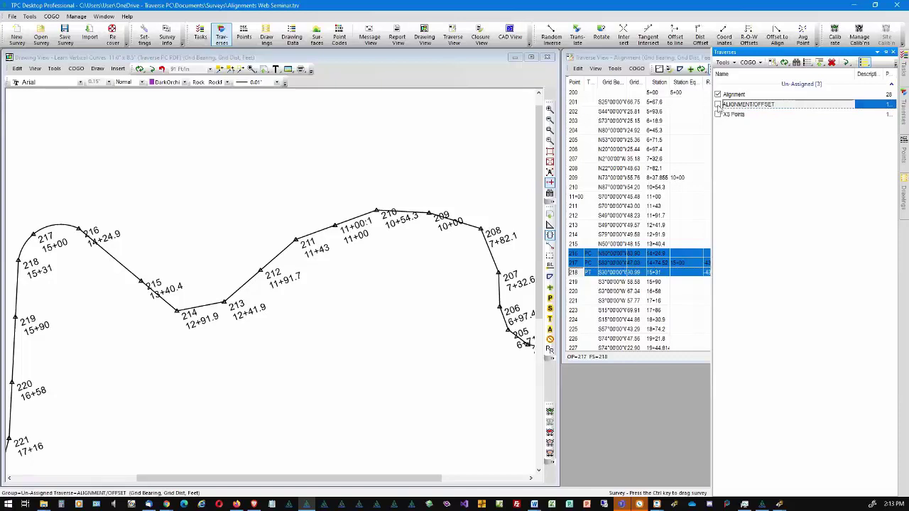
{"action": "left_click", "coordinate": [718, 104]}
{"action": "mouse_move", "coordinate": [258, 203]}
{"action": "left_mouse_down"}
{"action": "mouse_move", "coordinate": [407, 227]}
{"action": "mouse_move", "coordinate": [425, 221]}
{"action": "left_mouse_up"}
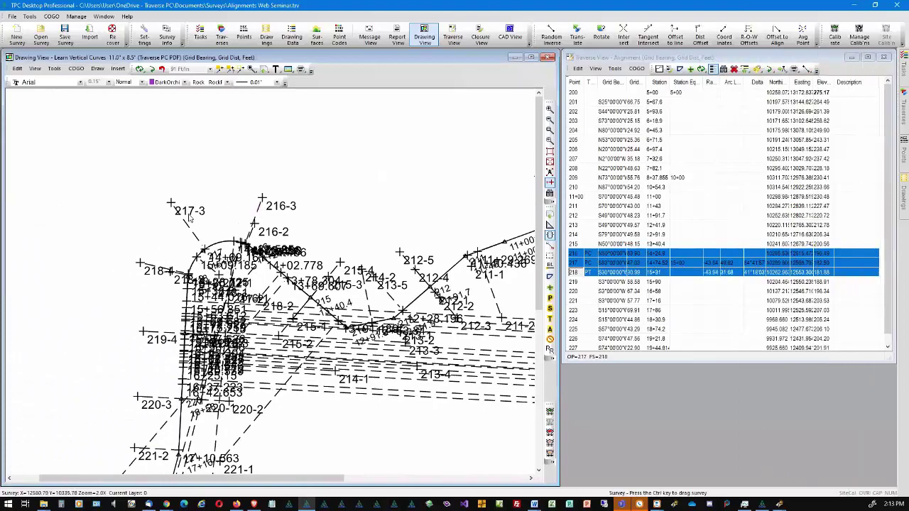
{"action": "mouse_move", "coordinate": [250, 283]}
{"action": "left_click", "coordinate": [549, 130]}
{"action": "left_click", "coordinate": [147, 196]}
{"action": "left_click", "coordinate": [258, 315]}
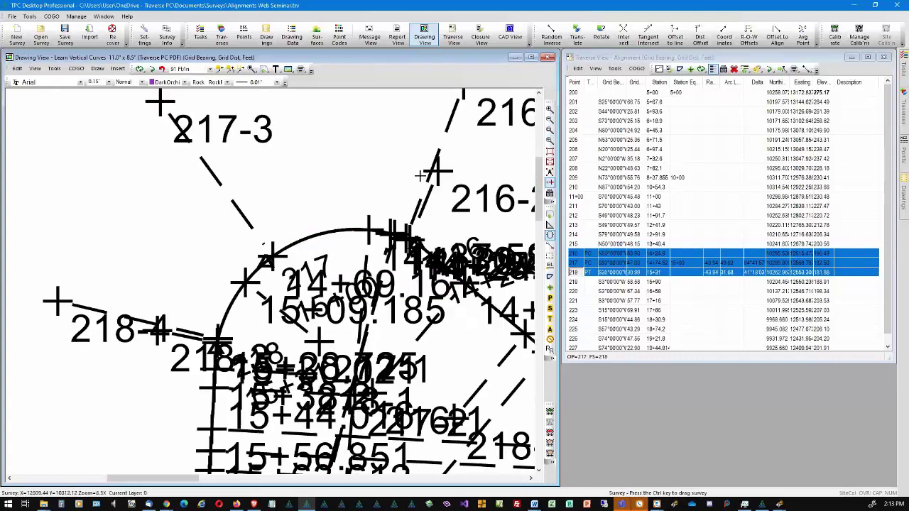
{"action": "left_click", "coordinate": [550, 185]}
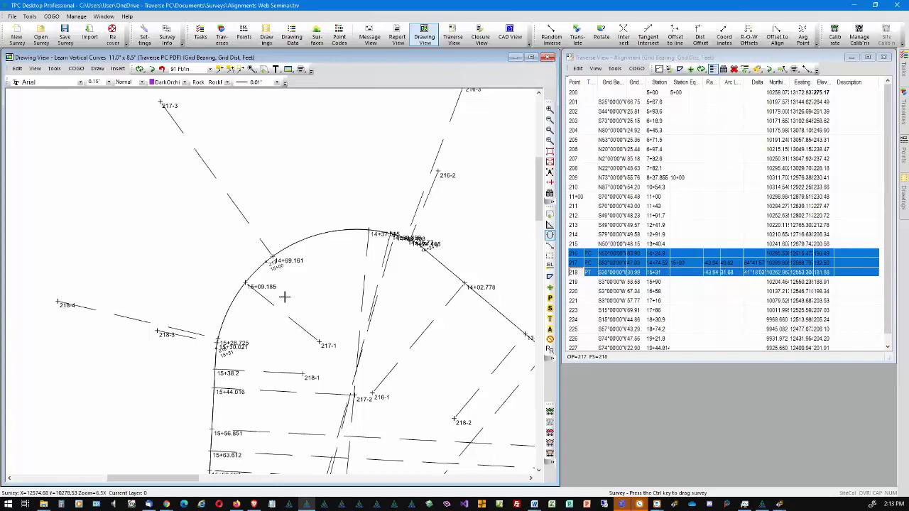
- Enable distance labels on the side shot lines in the drawing settings of the ALIGNMENT/OFFSET traverse
{"action": "mouse_move", "coordinate": [242, 288]}
{"action": "right_click", "coordinate": [320, 345]}
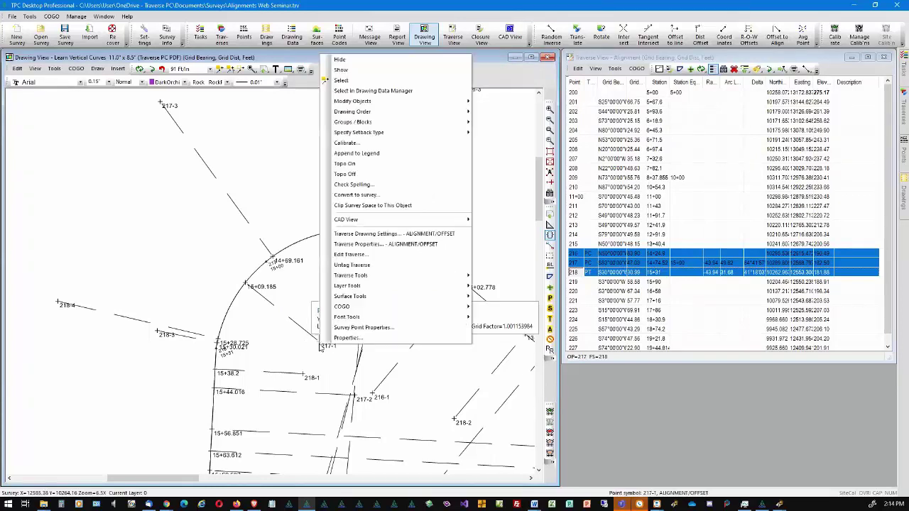
{"action": "left_click", "coordinate": [381, 234]}
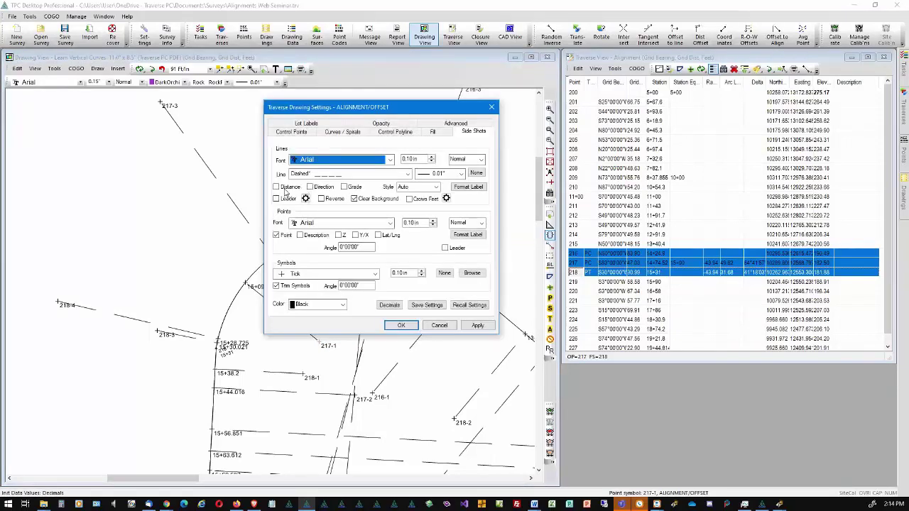
{"action": "left_click", "coordinate": [276, 187]}
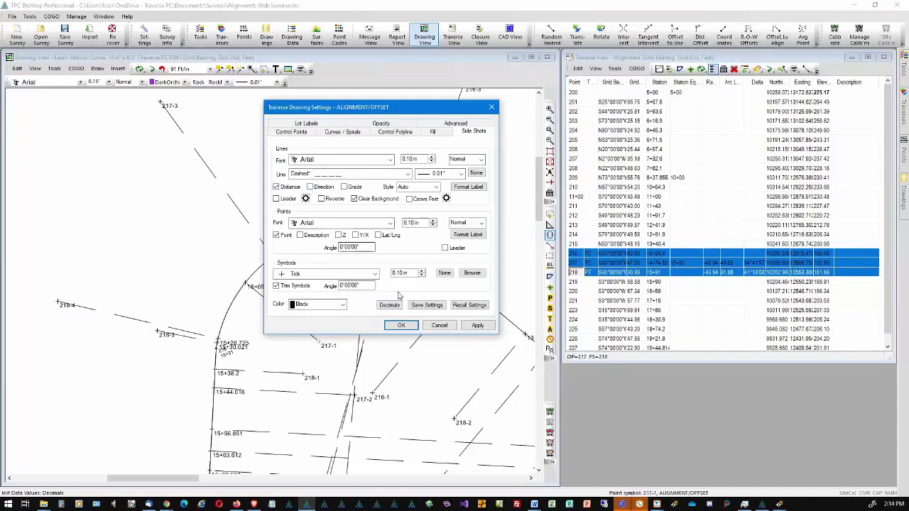
{"action": "left_click", "coordinate": [401, 325]}
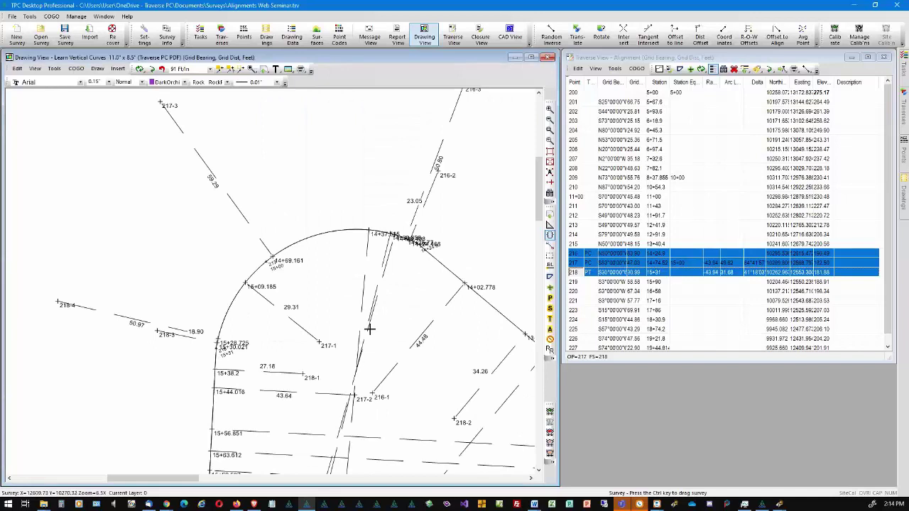